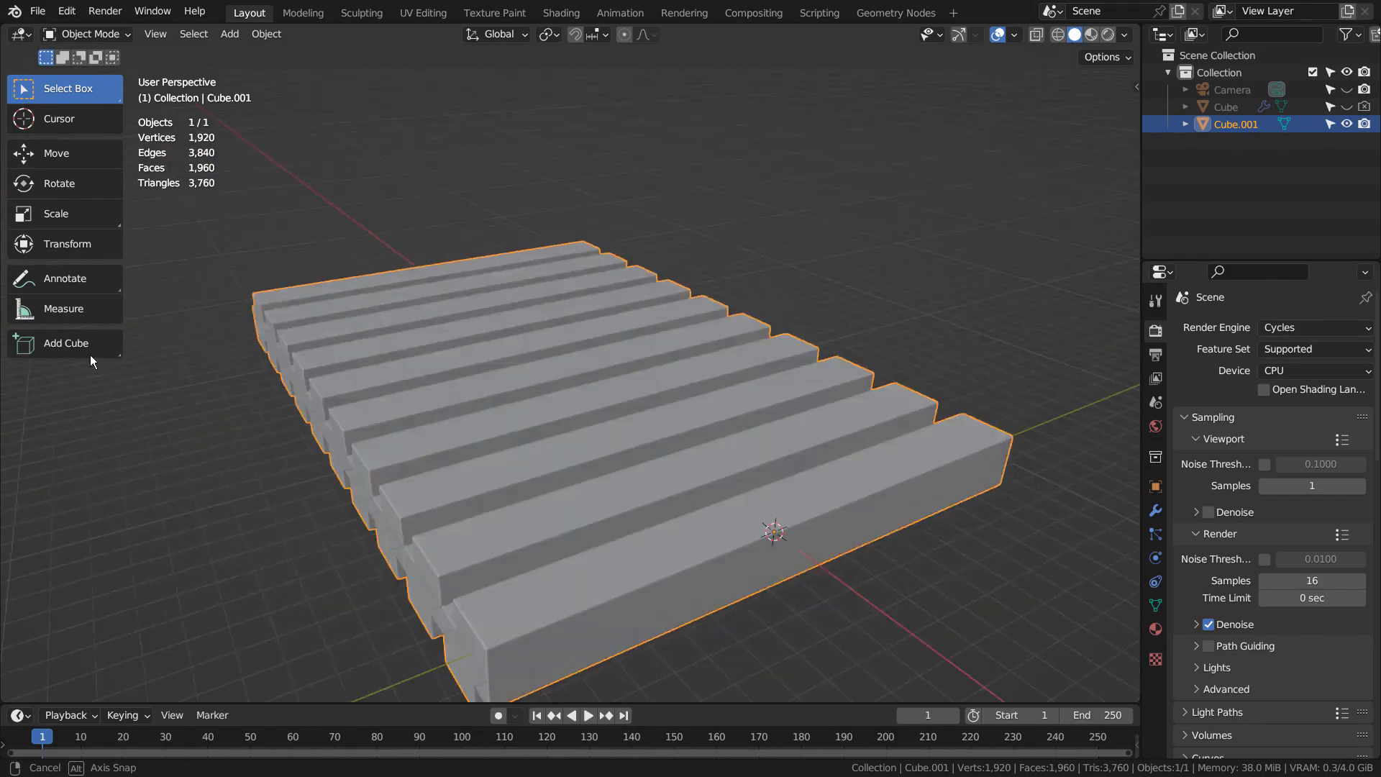
Hide Cube.001 in the viewport and in renders, then show Cube in the viewport and select it
left_click(940, 393)
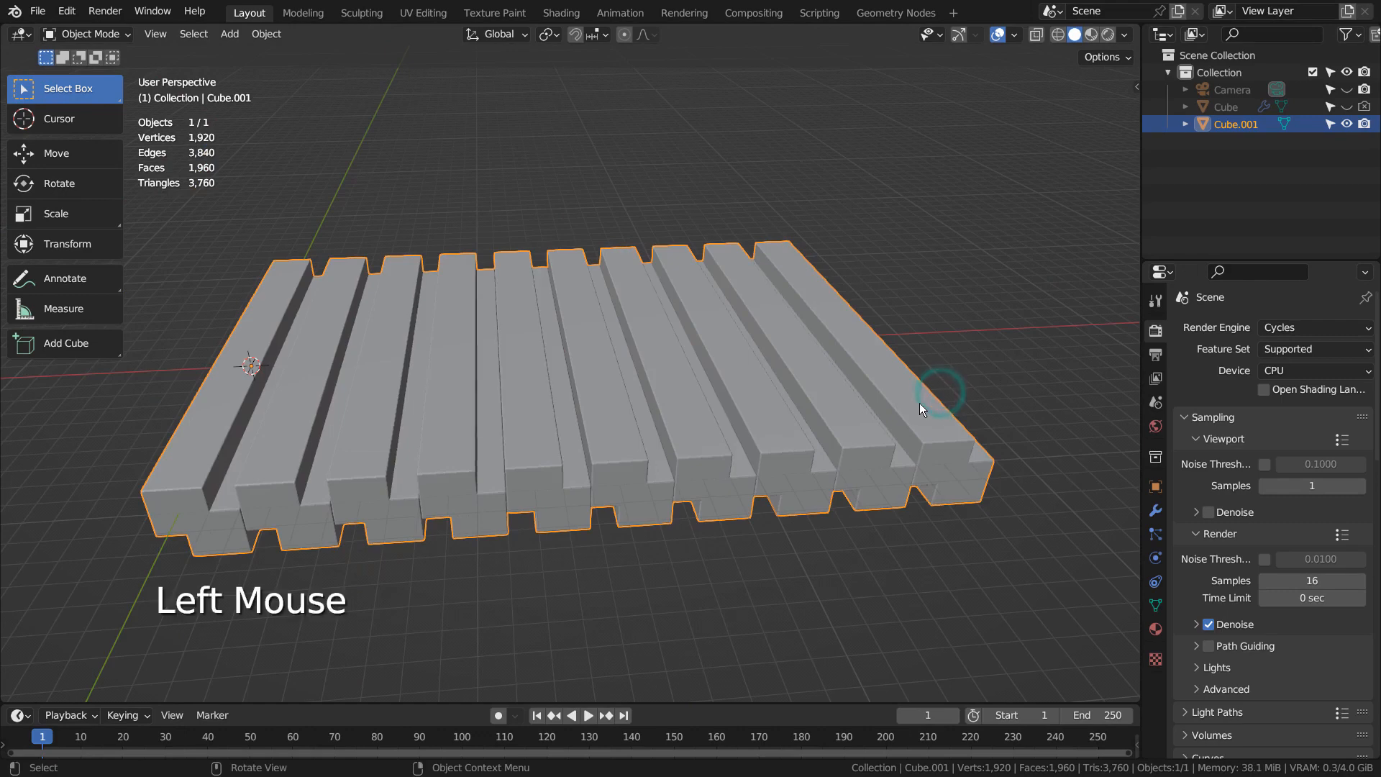
left_click(1350, 123)
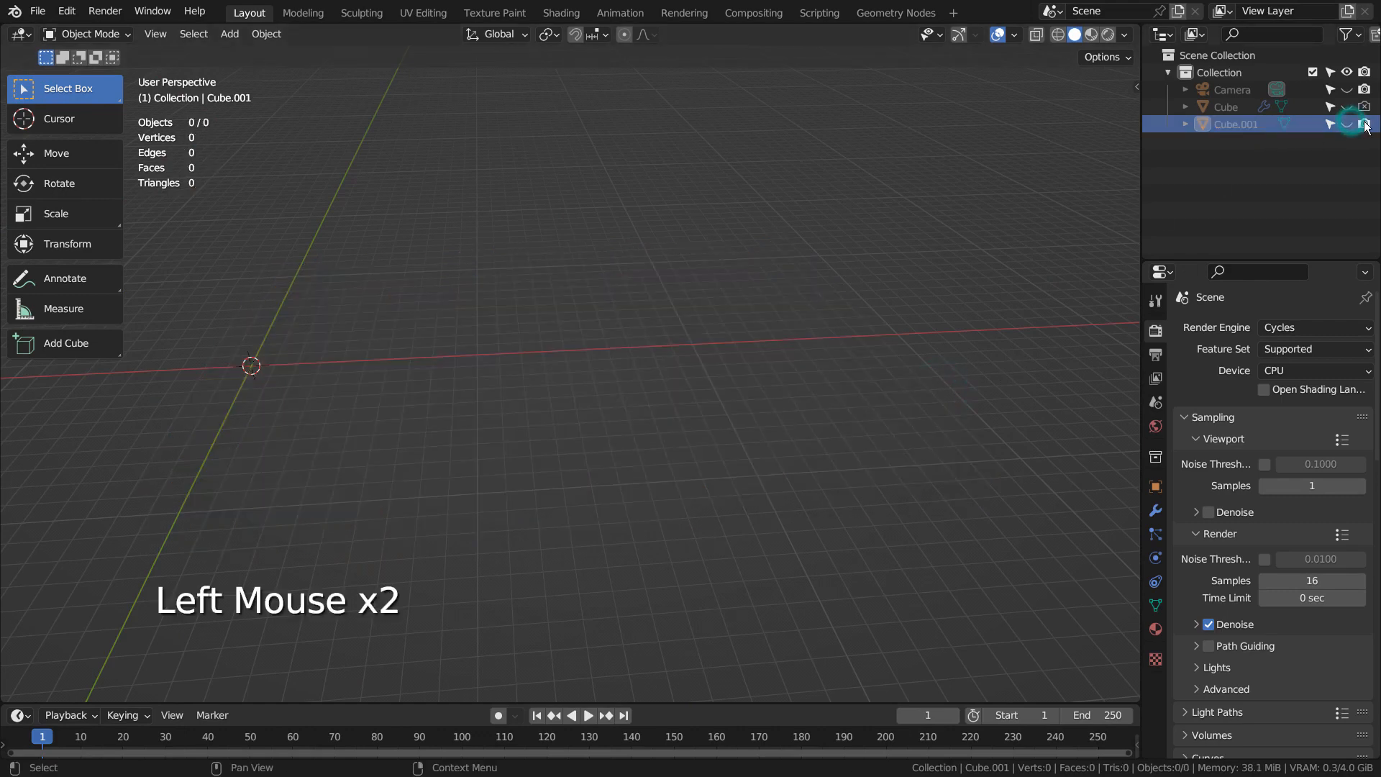
left_click(1364, 124)
left_click(1350, 107)
left_click(661, 454)
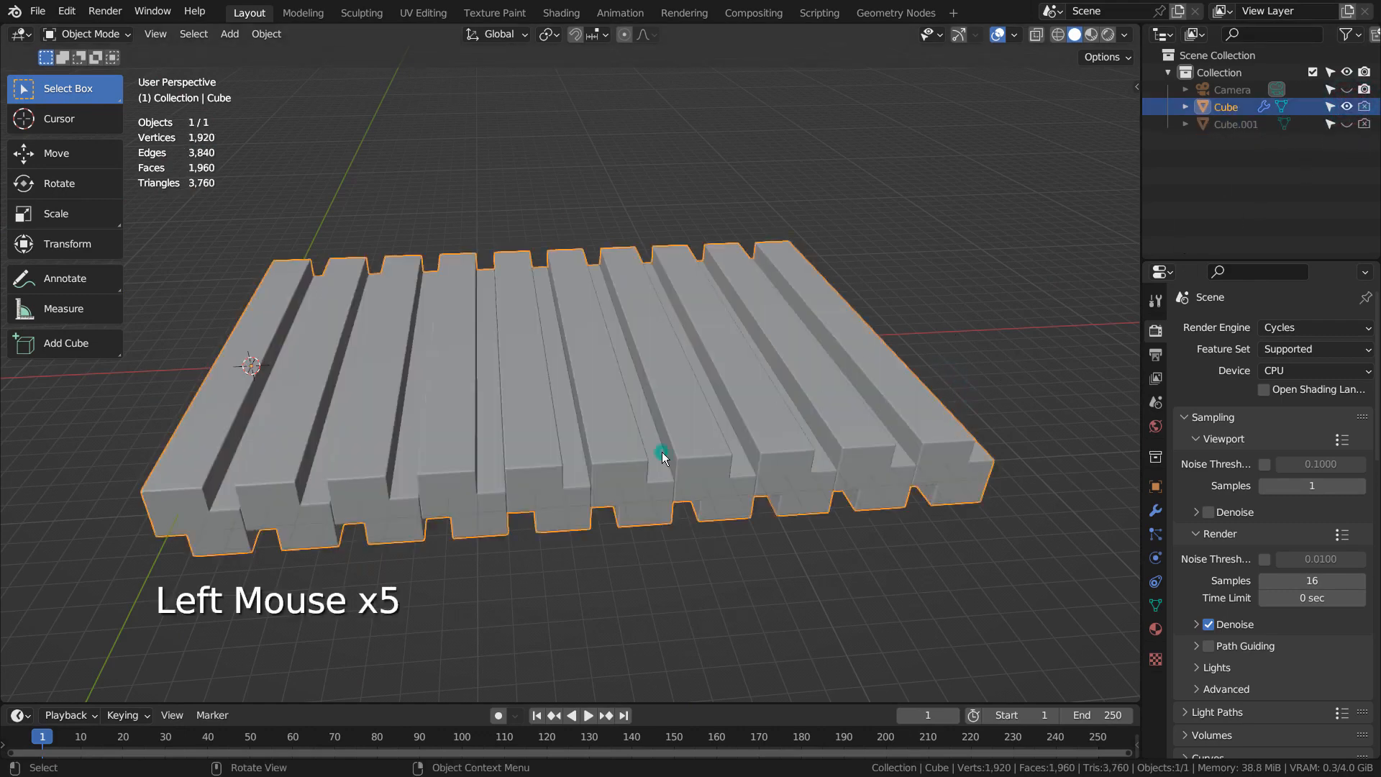
Turn off the viewport display of Cube's Array modifier, inspect the base mesh in wireframe, and hide Cube
middle_click_drag(857, 478, 892, 443)
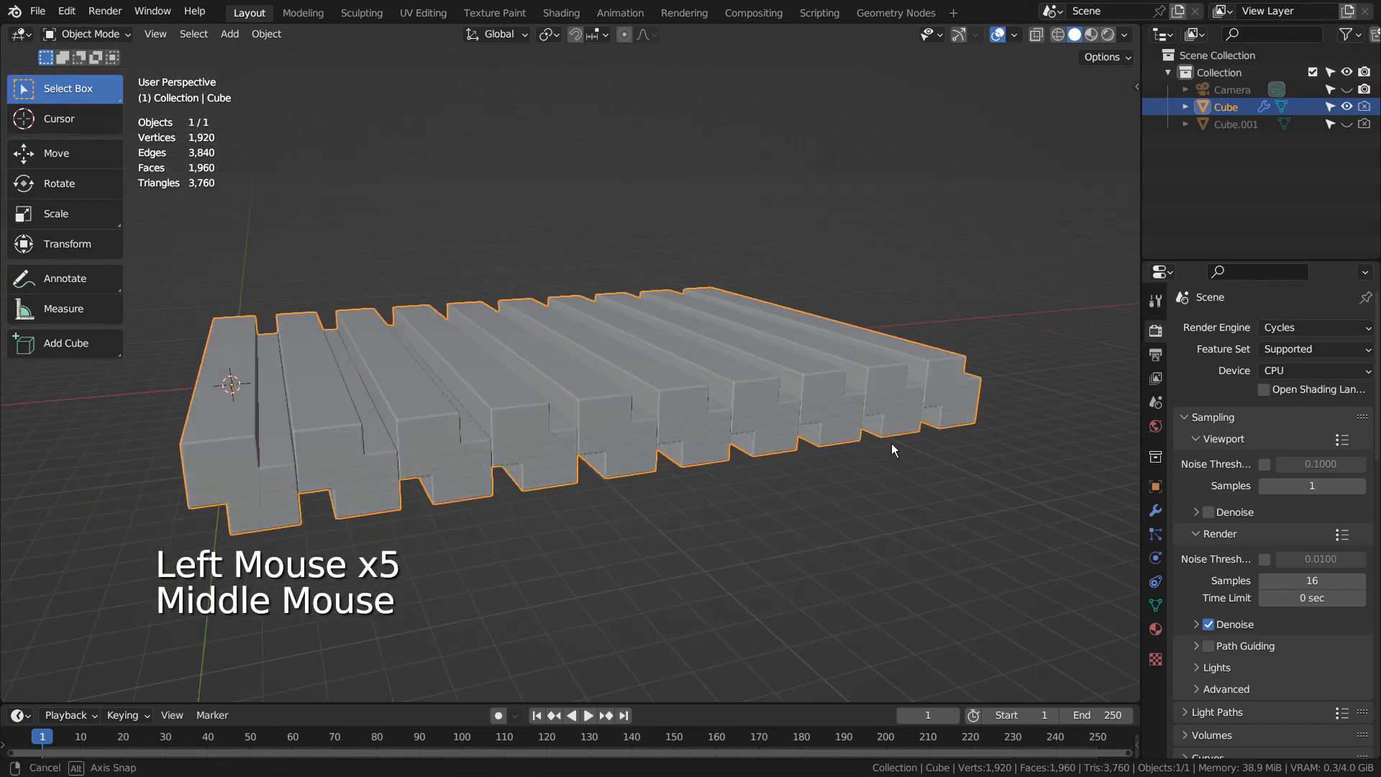
left_click(1155, 510)
key("ctrl+space")
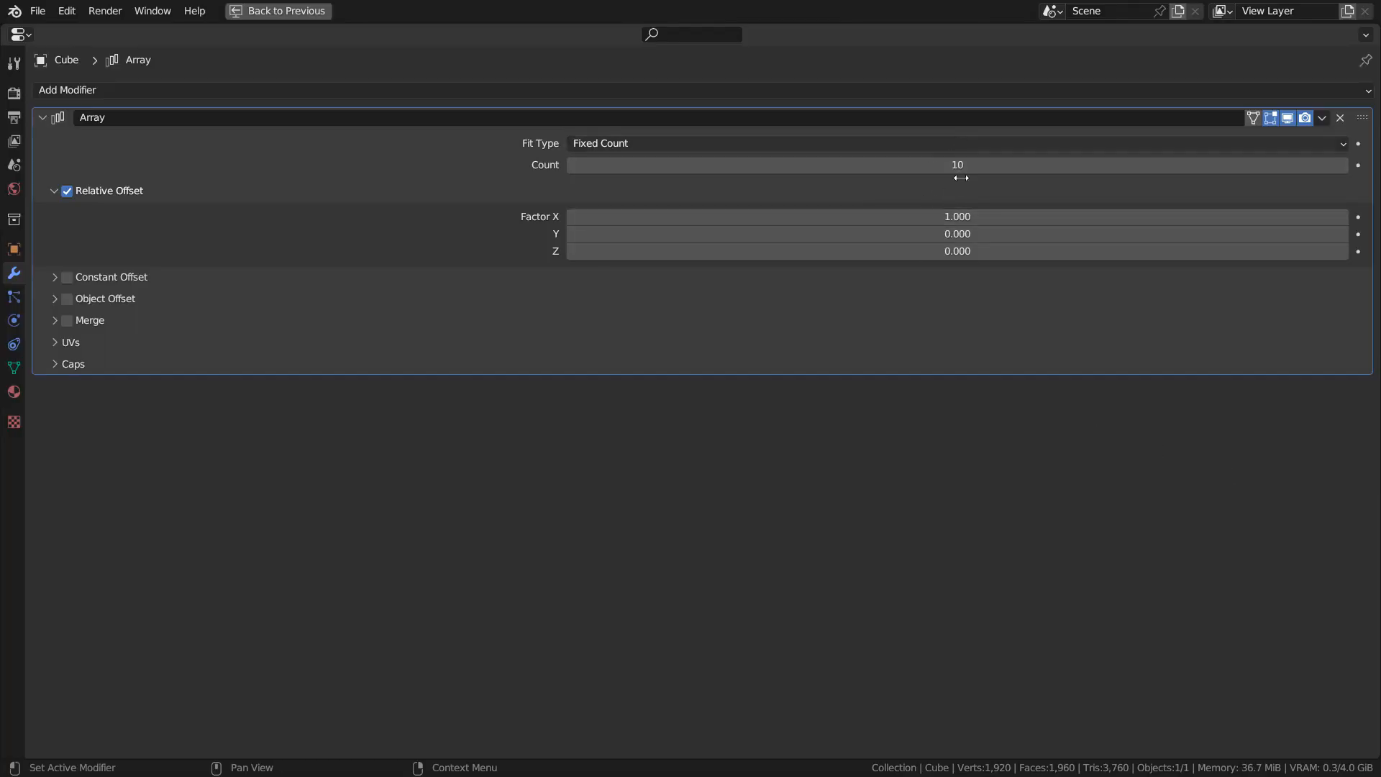
key("ctrl+space")
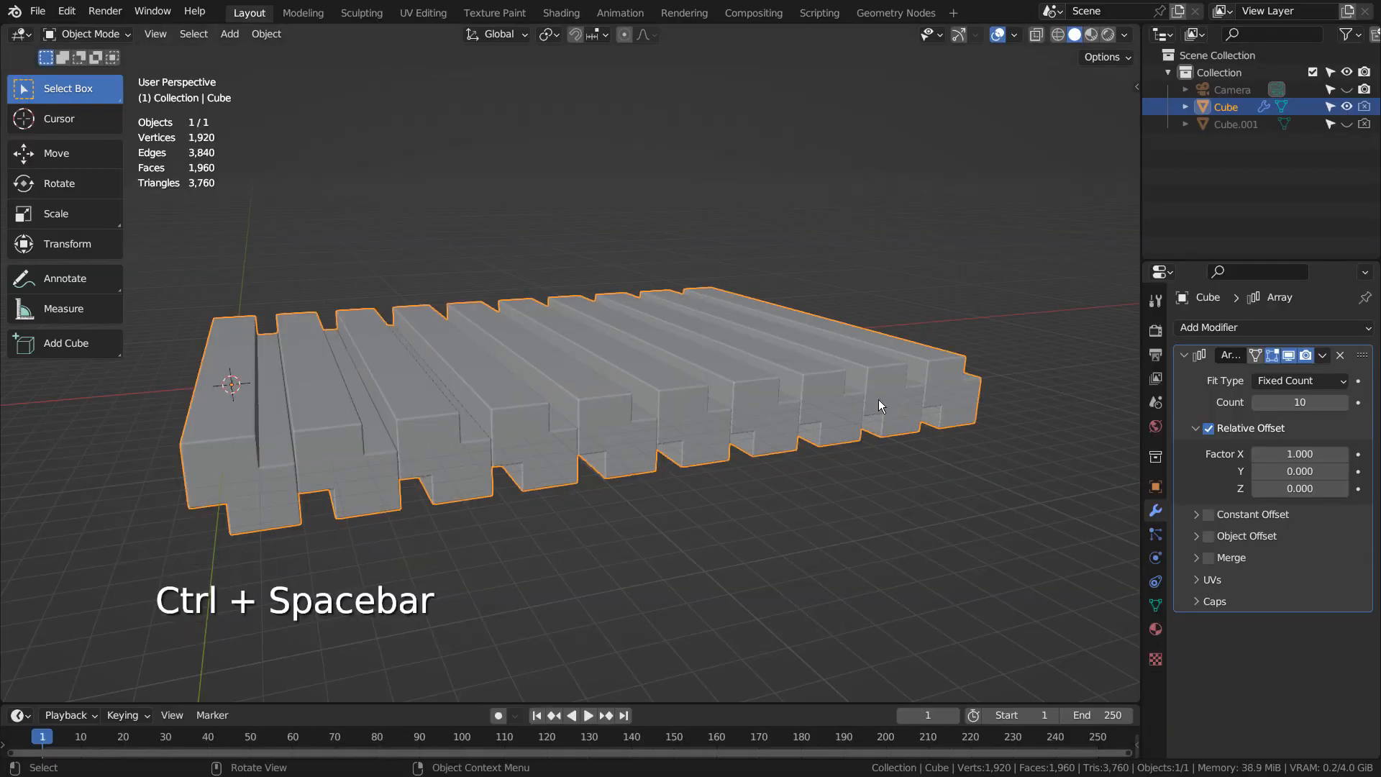
middle_click_drag(286, 469, 291, 406)
mouse_move(689, 400)
middle_mouse_down()
mouse_move(610, 407)
mouse_move(719, 400)
mouse_move(570, 409)
mouse_move(922, 395)
mouse_move(968, 375)
mouse_move(946, 412)
mouse_move(740, 433)
middle_mouse_up()
left_click(1290, 353)
key("shift+z")
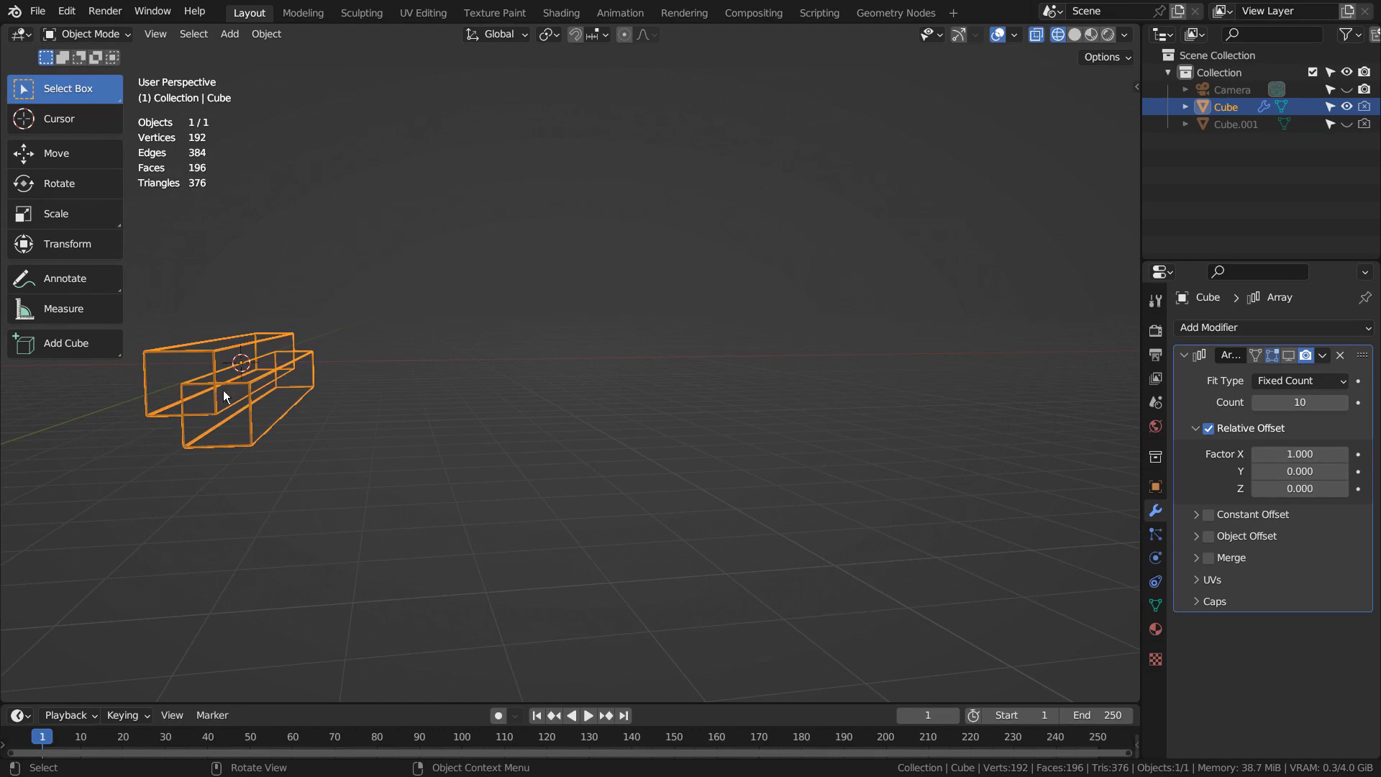
mouse_move(292, 395)
middle_mouse_down()
mouse_move(311, 392)
mouse_move(286, 405)
middle_mouse_up()
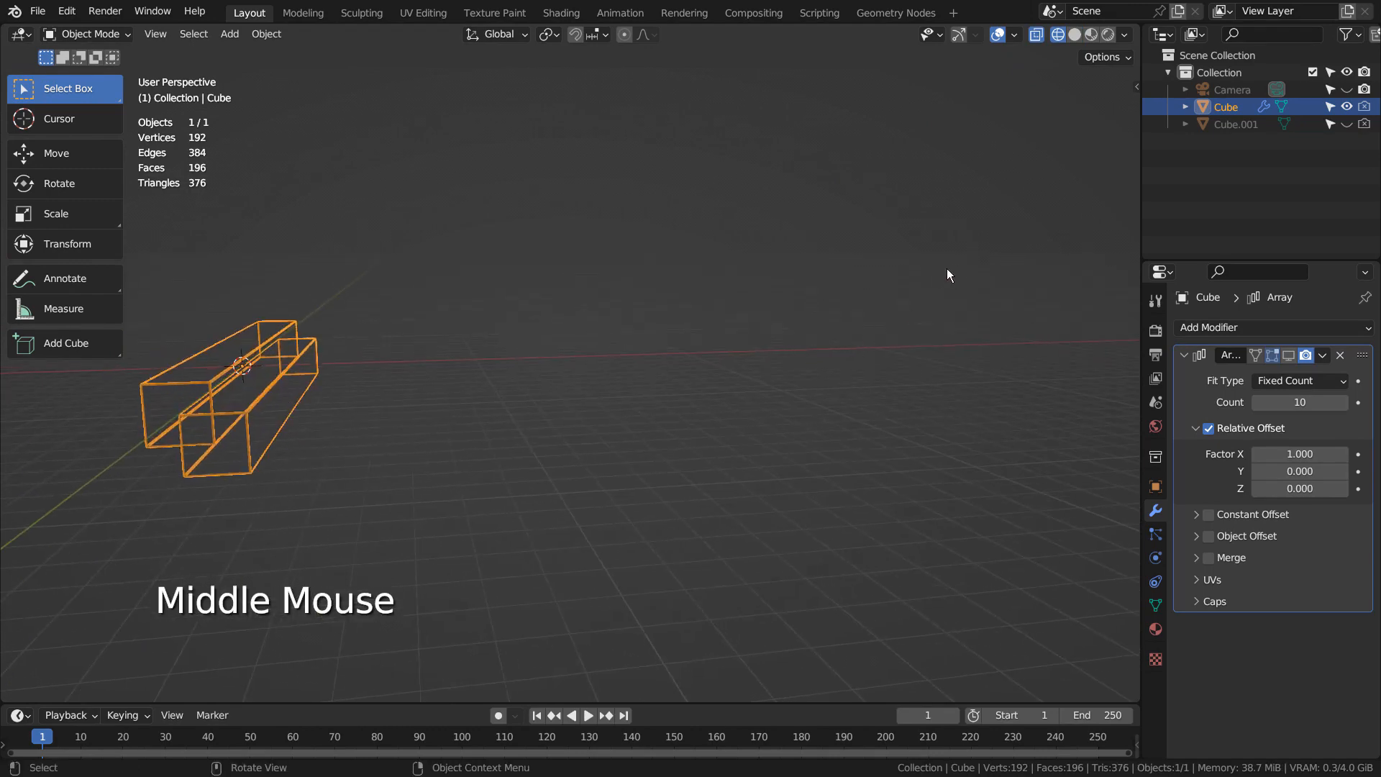
key("h")
Add a new cube mesh at the world origin
key("shift+a")
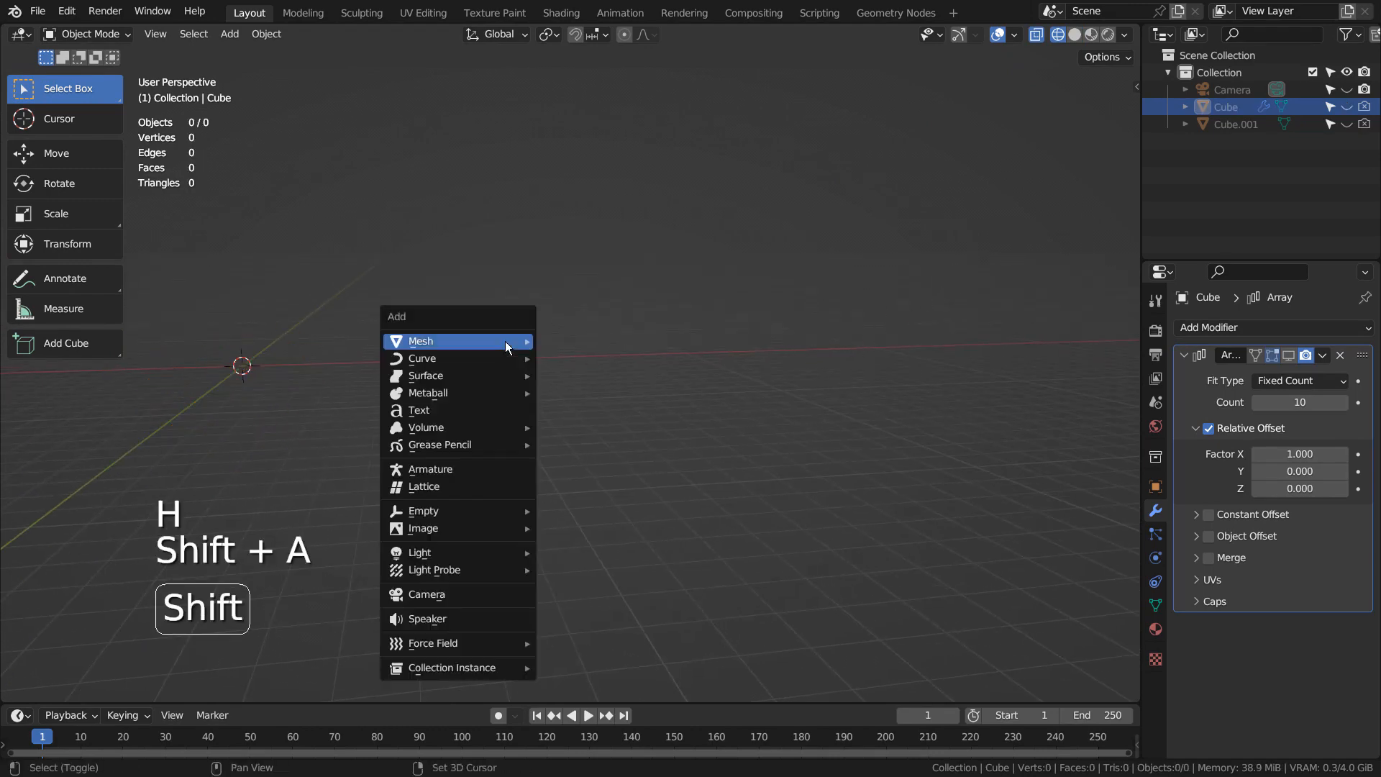
mouse_move(504, 340)
left_click(570, 357)
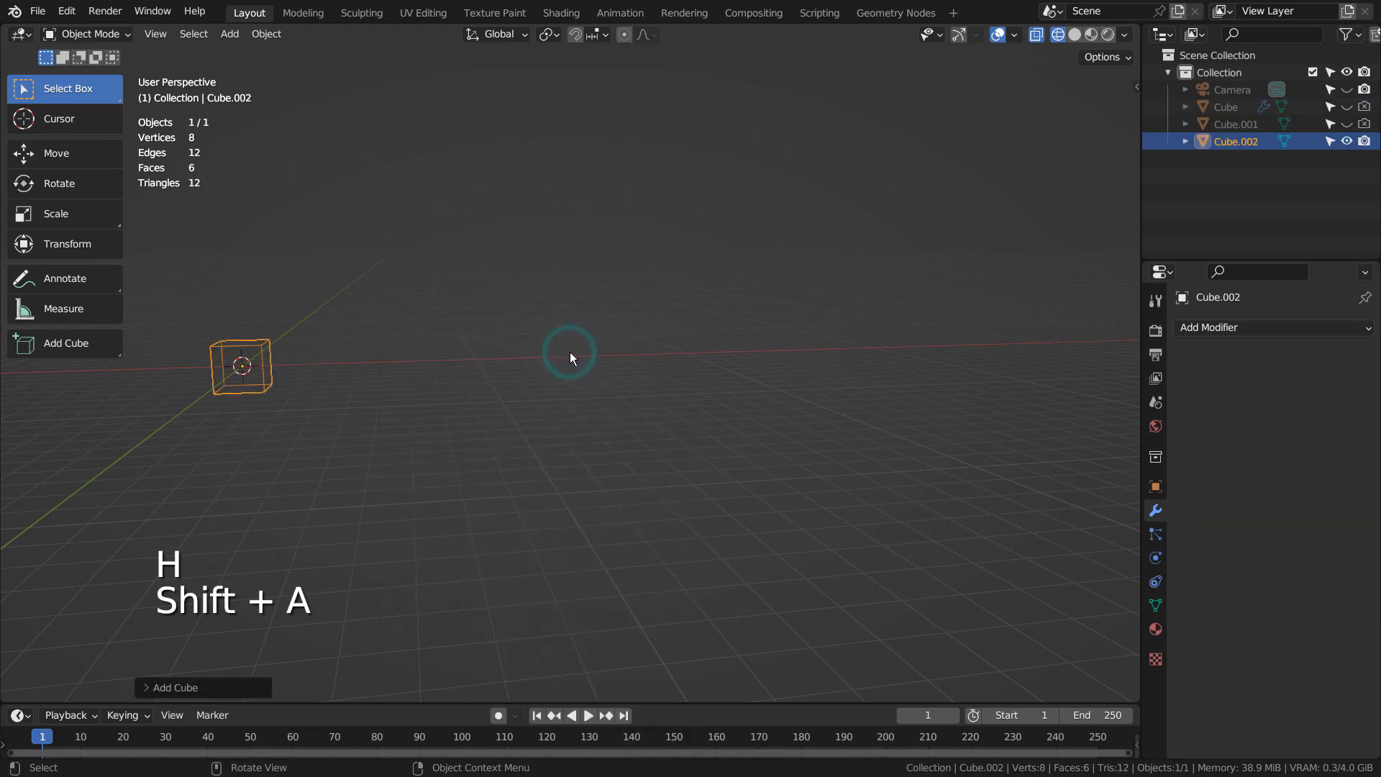
Add an Array modifier to the new cube and set its X and Y relative offset factors to 0.5
key("KP_1")
middle_click_drag(569, 352, 742, 359, "shift")
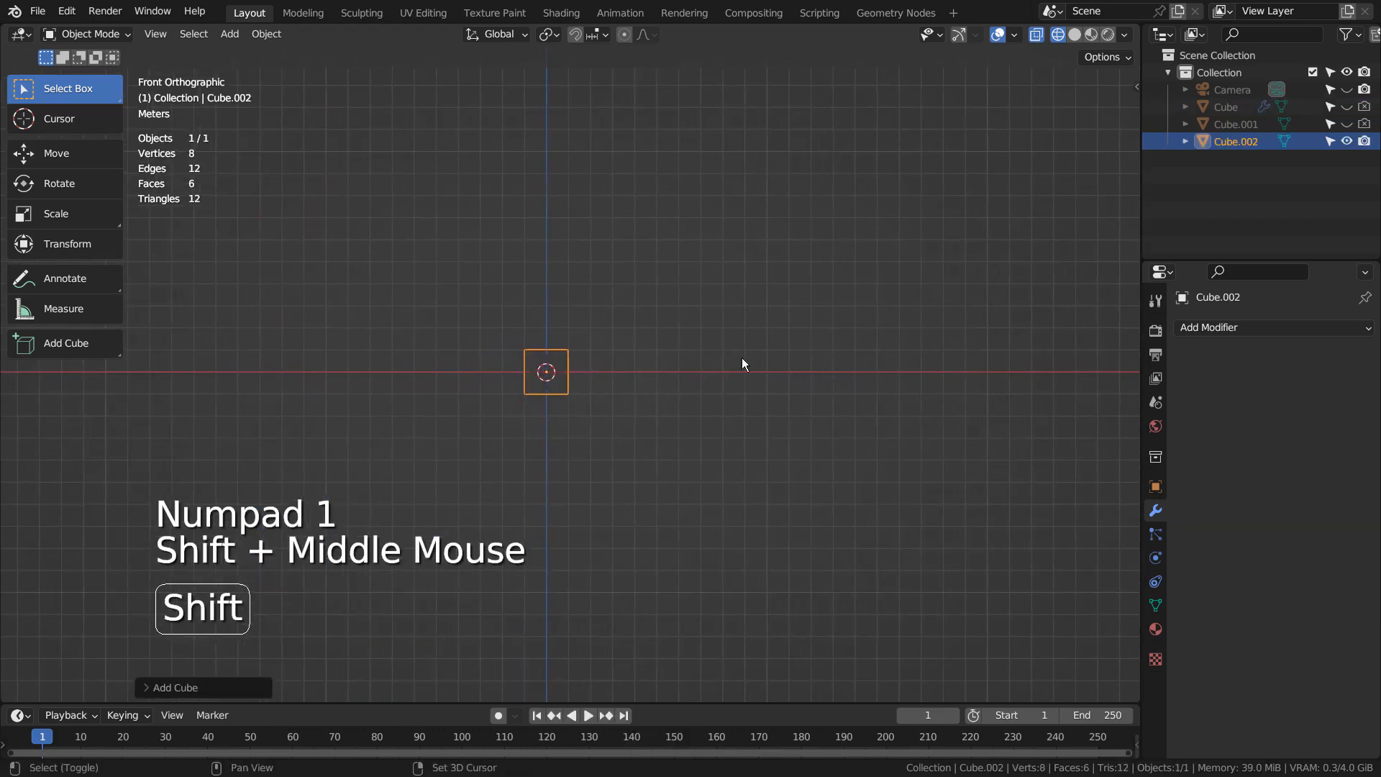
scroll(696, 387, "up", 5)
middle_click_drag(605, 442, 725, 426, "shift")
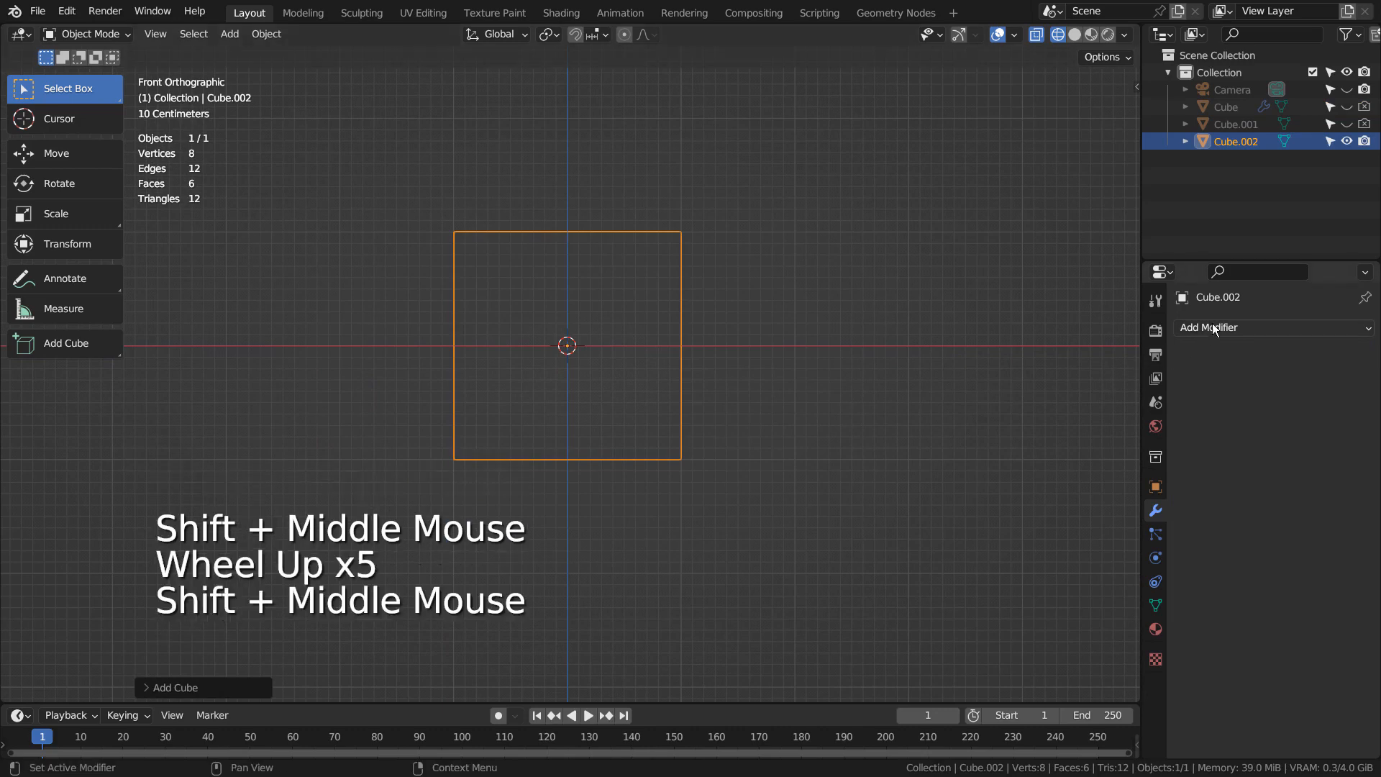
left_click_drag(1213, 325, 1039, 367)
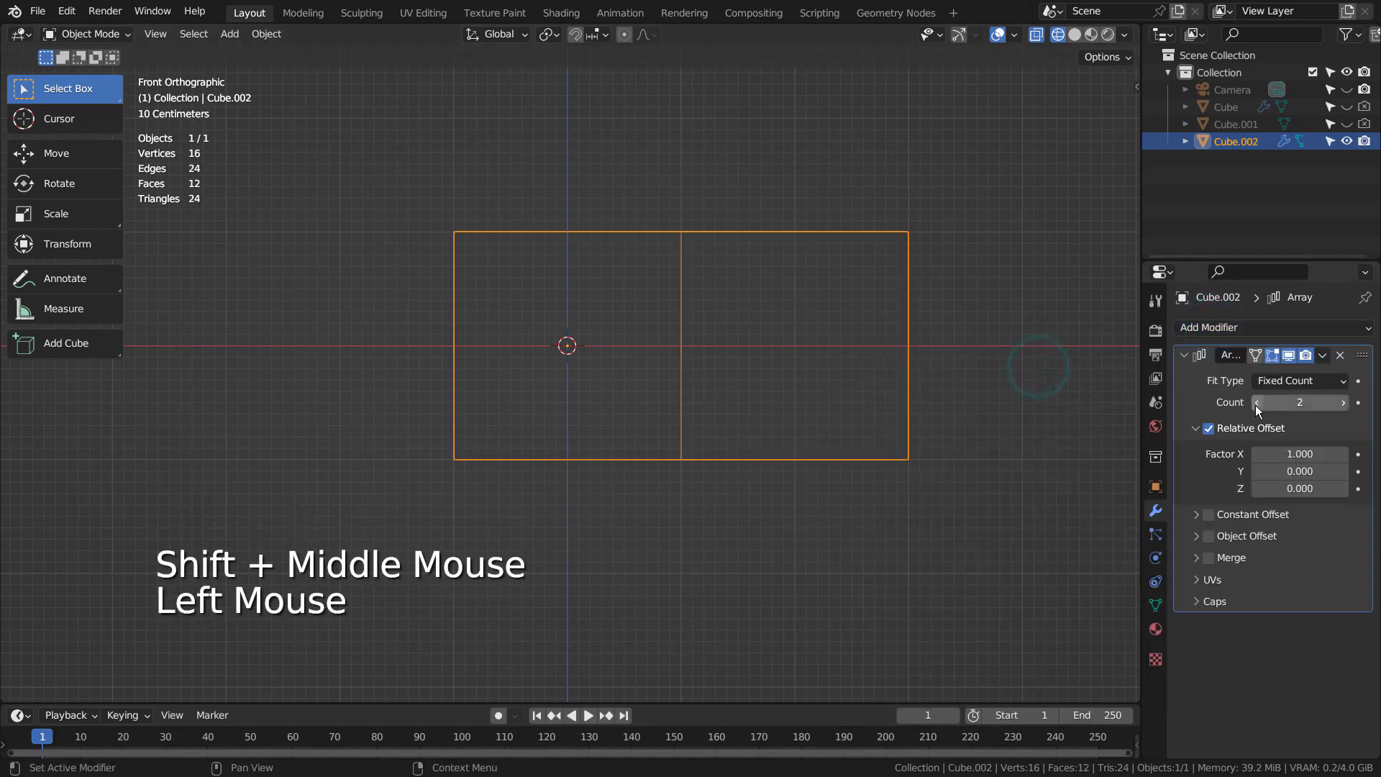
double_click(1306, 456)
type("0.5")
key("Return")
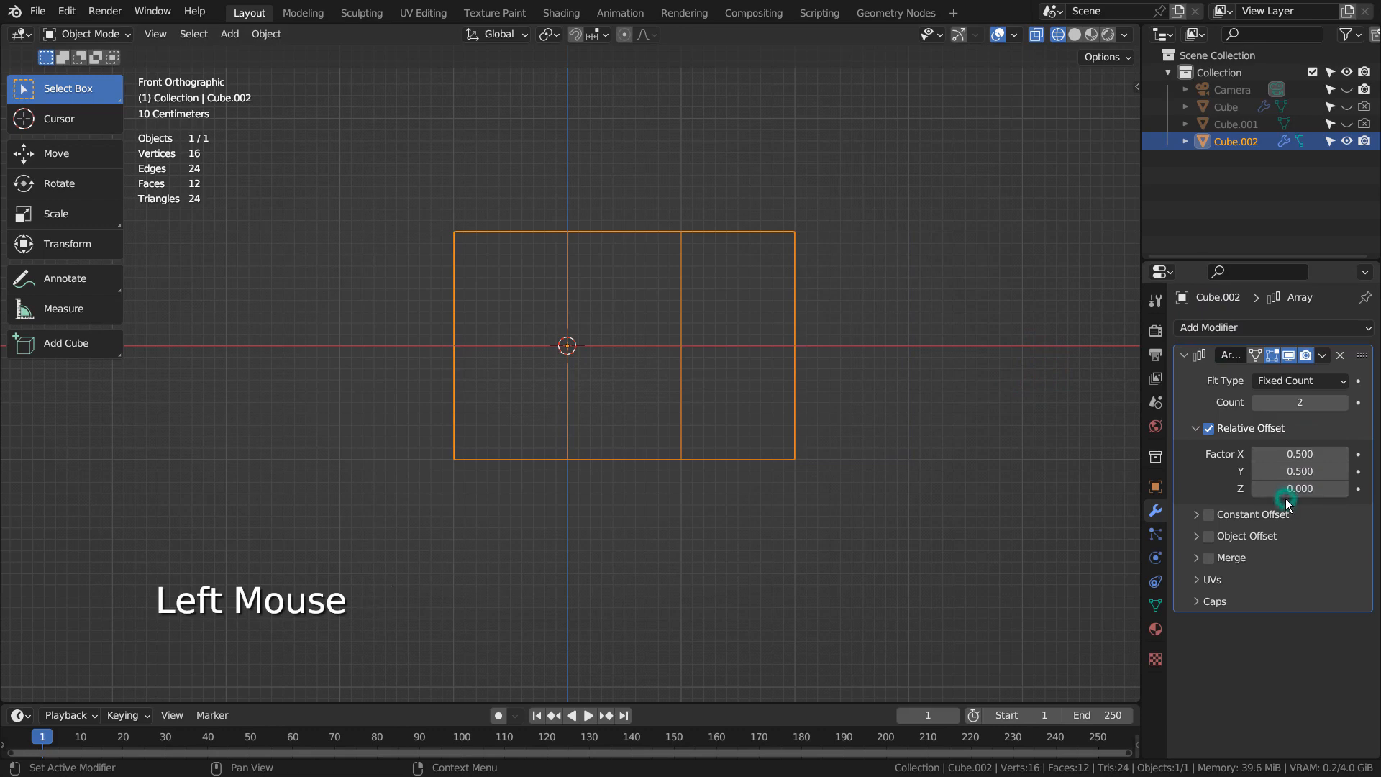
Set the Array's relative offset factors to 0 in Y and -0.5 in Z
double_click(1292, 492)
type("0.5")
key("Return")
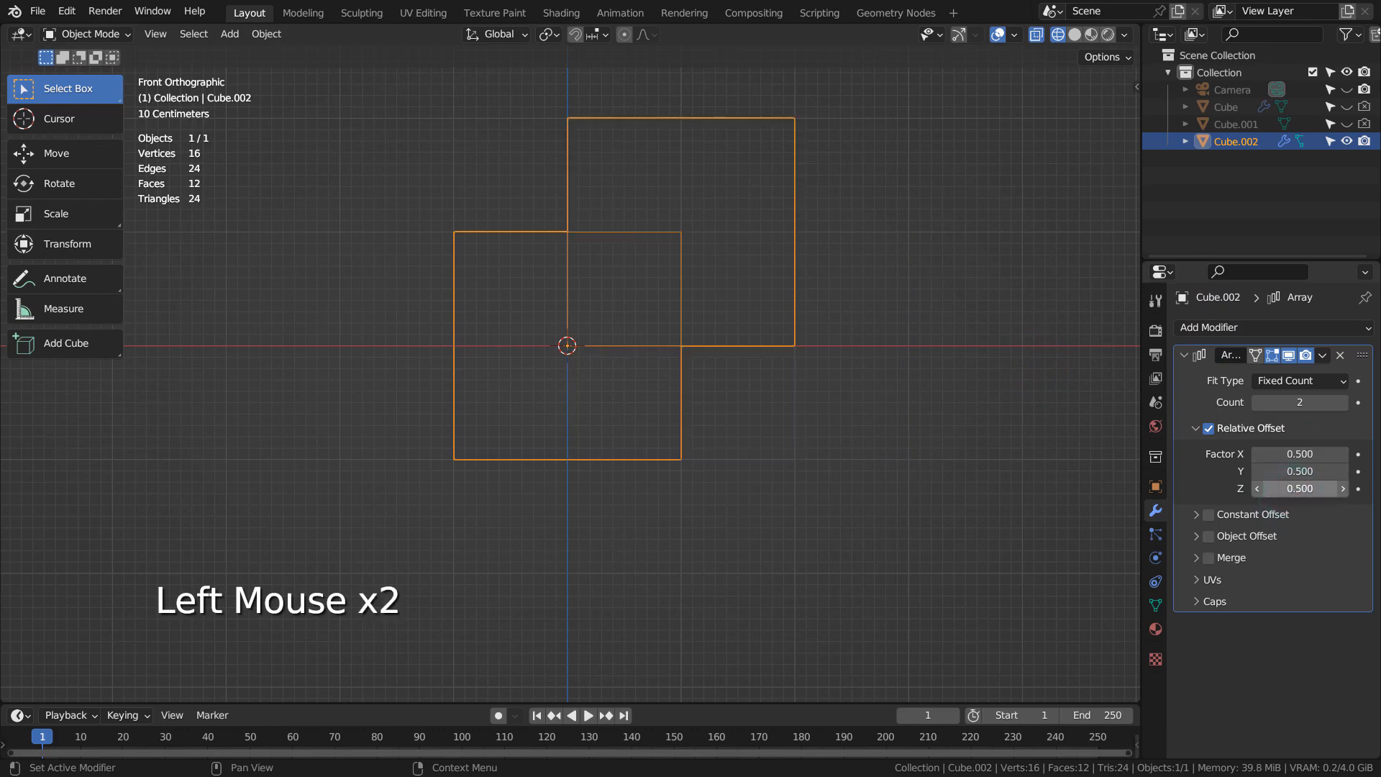
left_click(1302, 469)
type("0")
key("Tab")
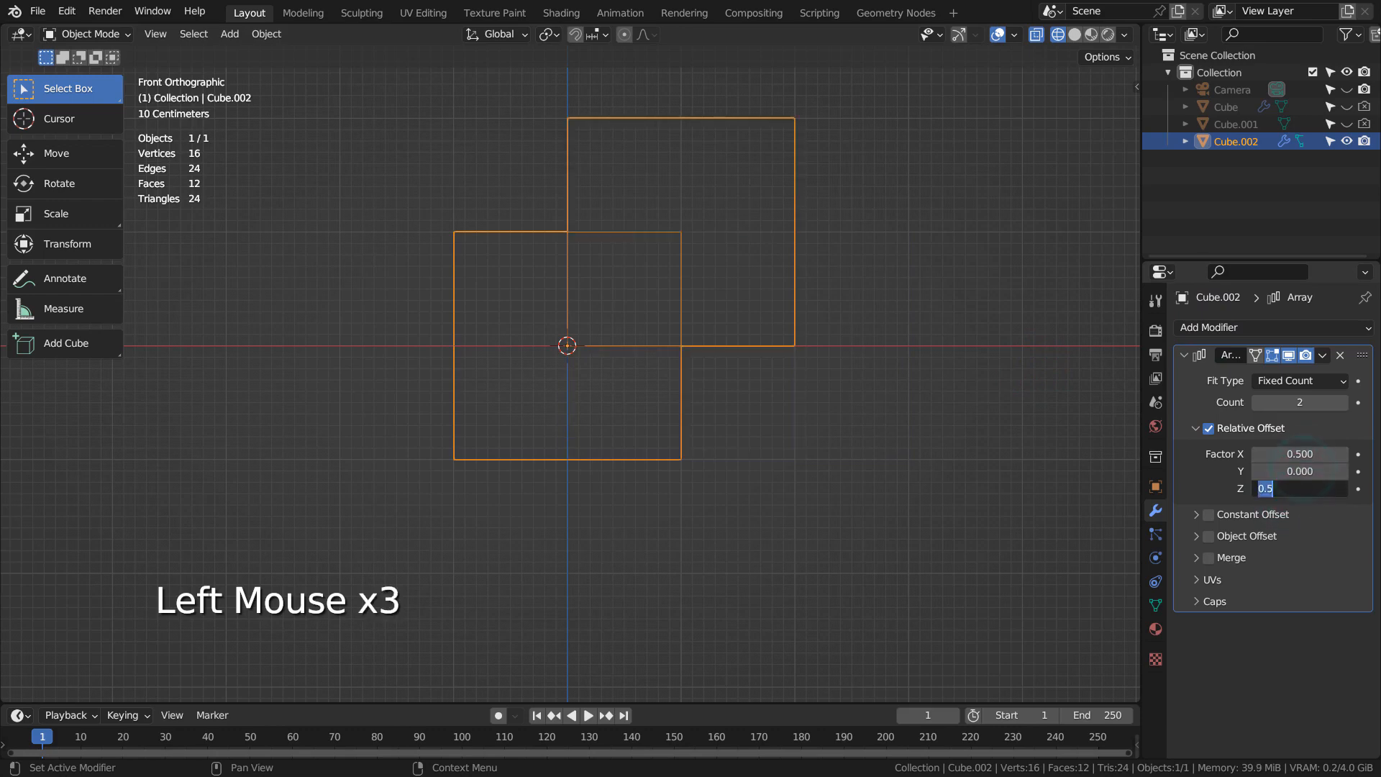
type("-0.5")
key("Return")
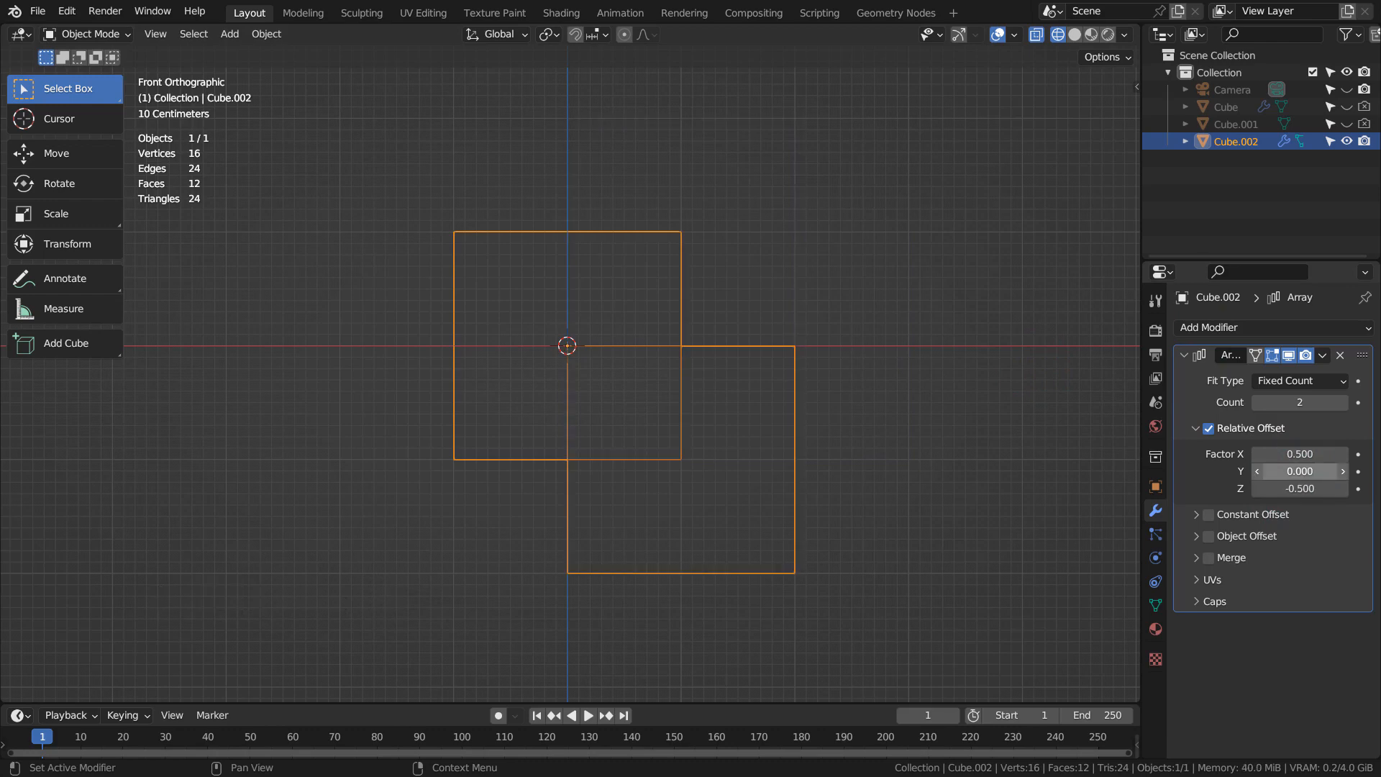
Add a second Array modifier to the cube, use solid shading, and set the second array's count to 5
middle_click_drag(927, 538, 835, 564)
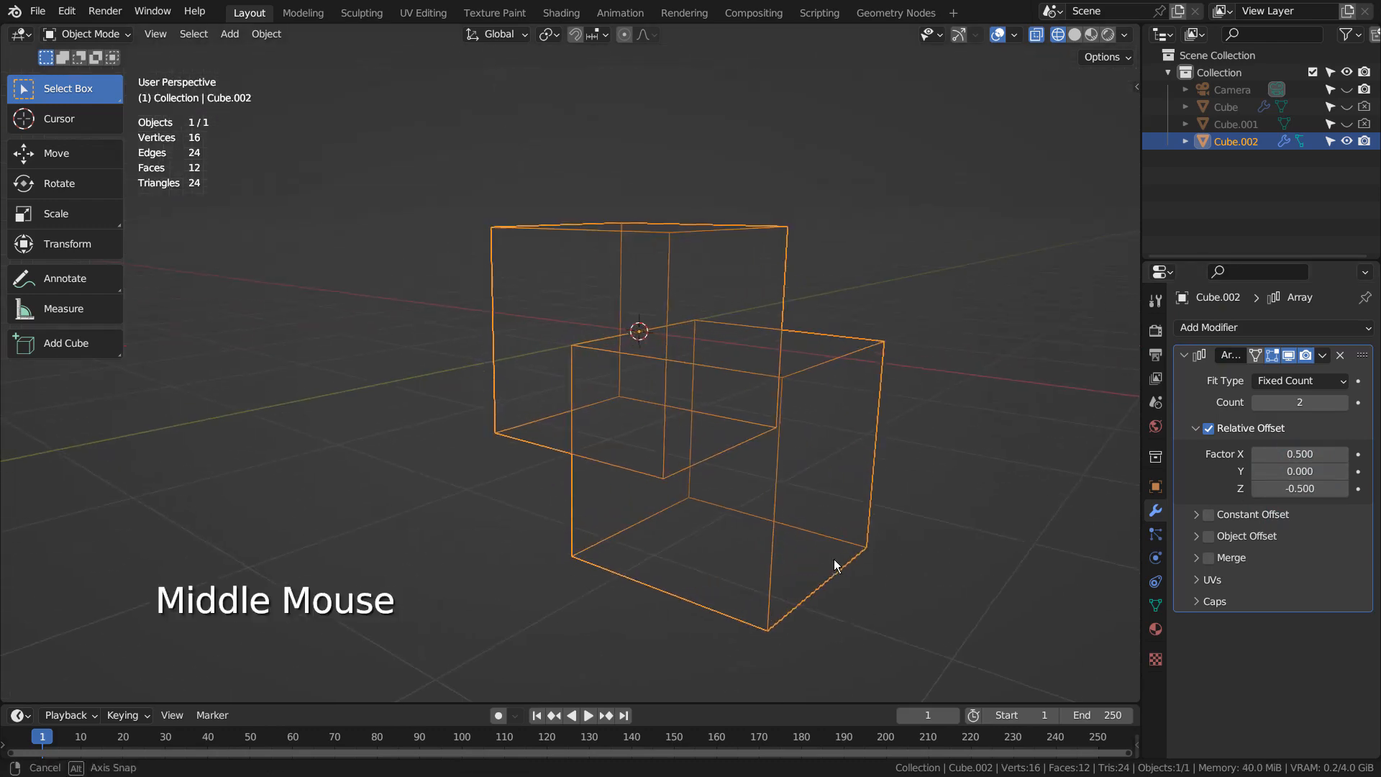
scroll(909, 508, "down", 2)
left_click(1281, 322)
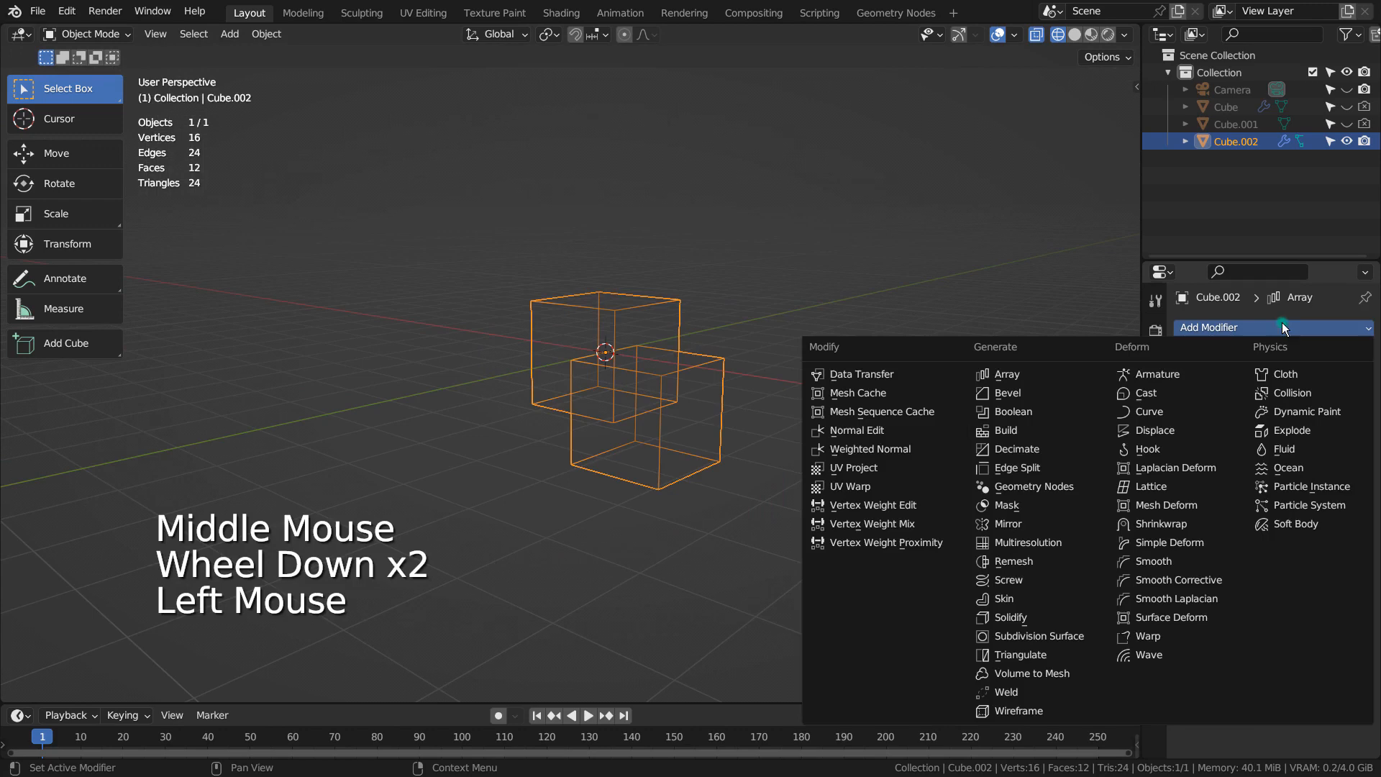
left_click(1029, 371)
middle_click_drag(790, 467, 877, 459)
key("shift+z")
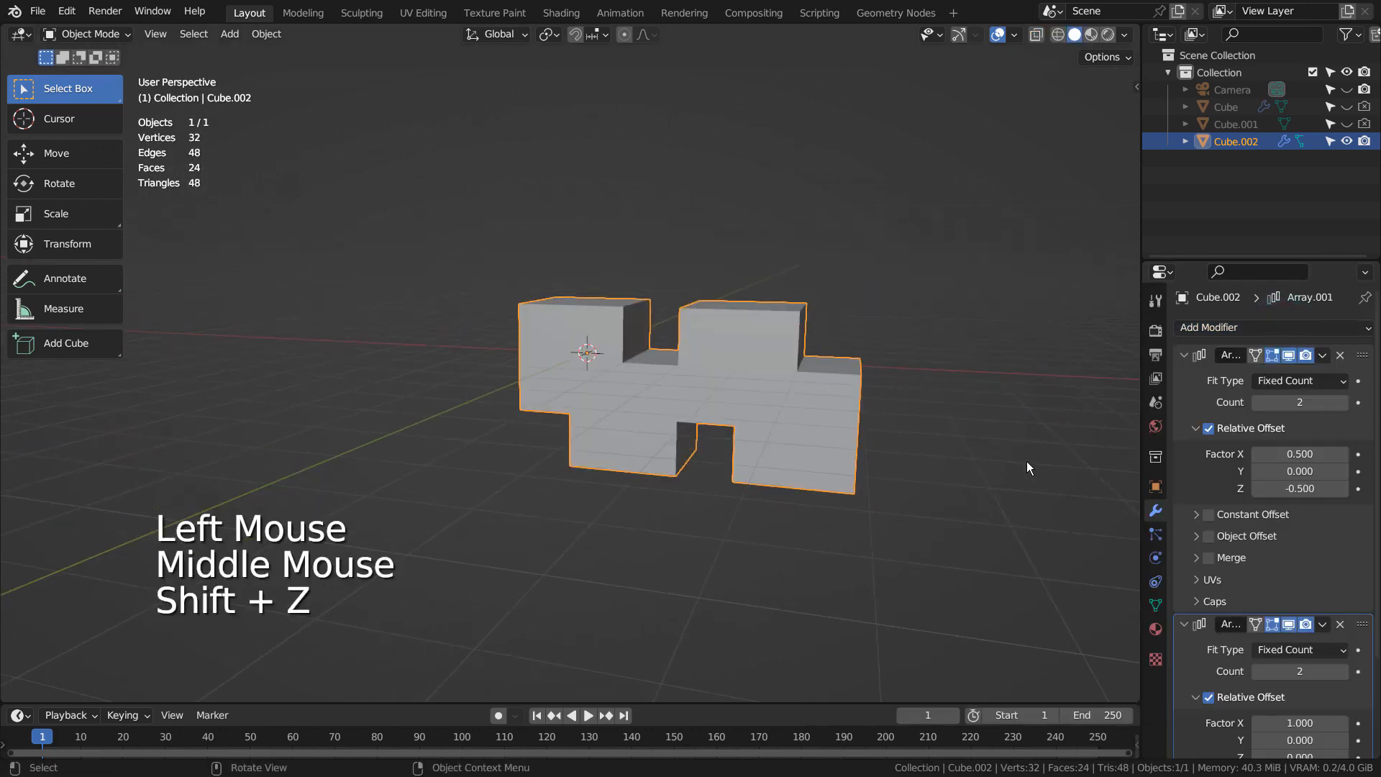
mouse_move(1026, 460)
middle_mouse_down()
mouse_move(974, 486)
mouse_move(1223, 462)
middle_mouse_up()
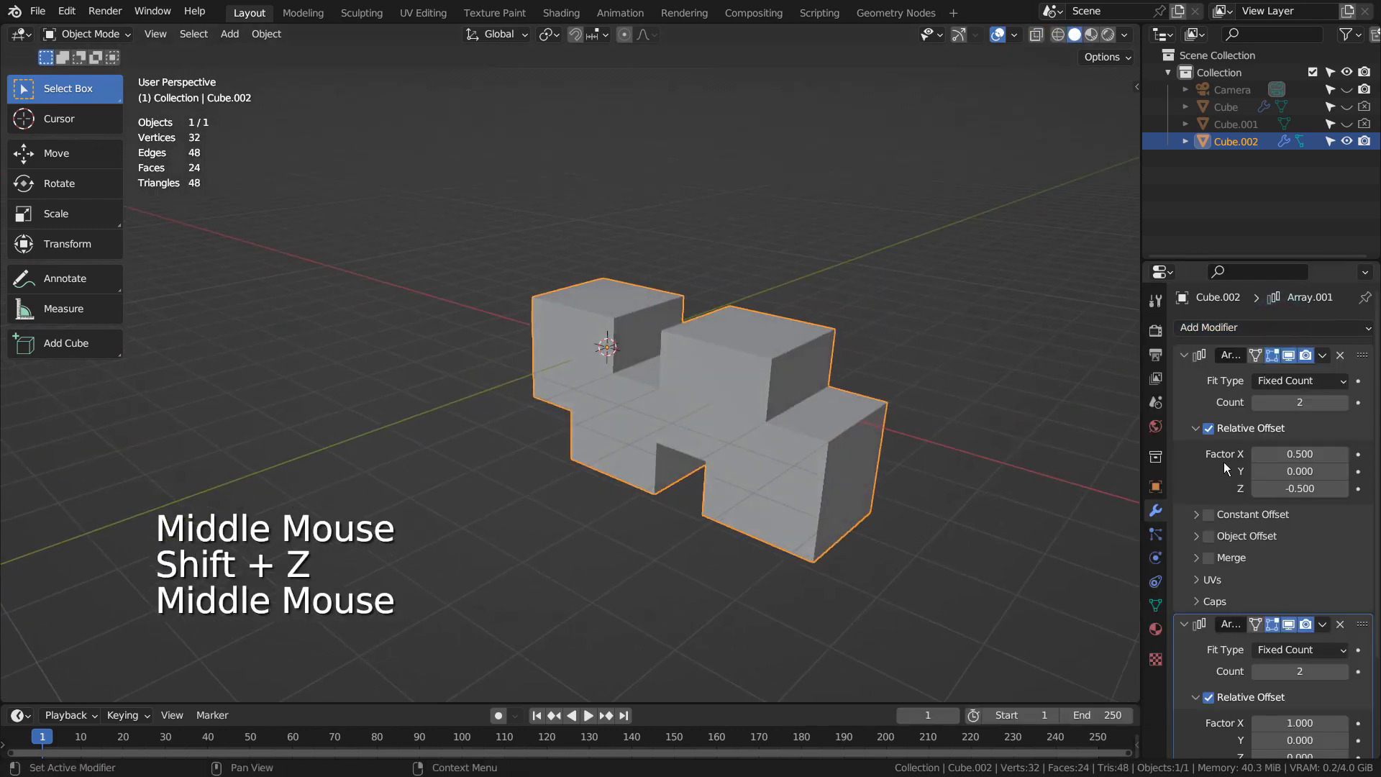
left_click(1342, 671)
left_click(1342, 671)
left_click(1342, 671)
Scale the cube's entire mesh along Y in Edit Mode to stretch the arrayed cubes into long beams
scroll(779, 579, "down", 2)
scroll(779, 580, "down", 2)
middle_click_drag(779, 580, 839, 498)
key("Tab")
key("a")
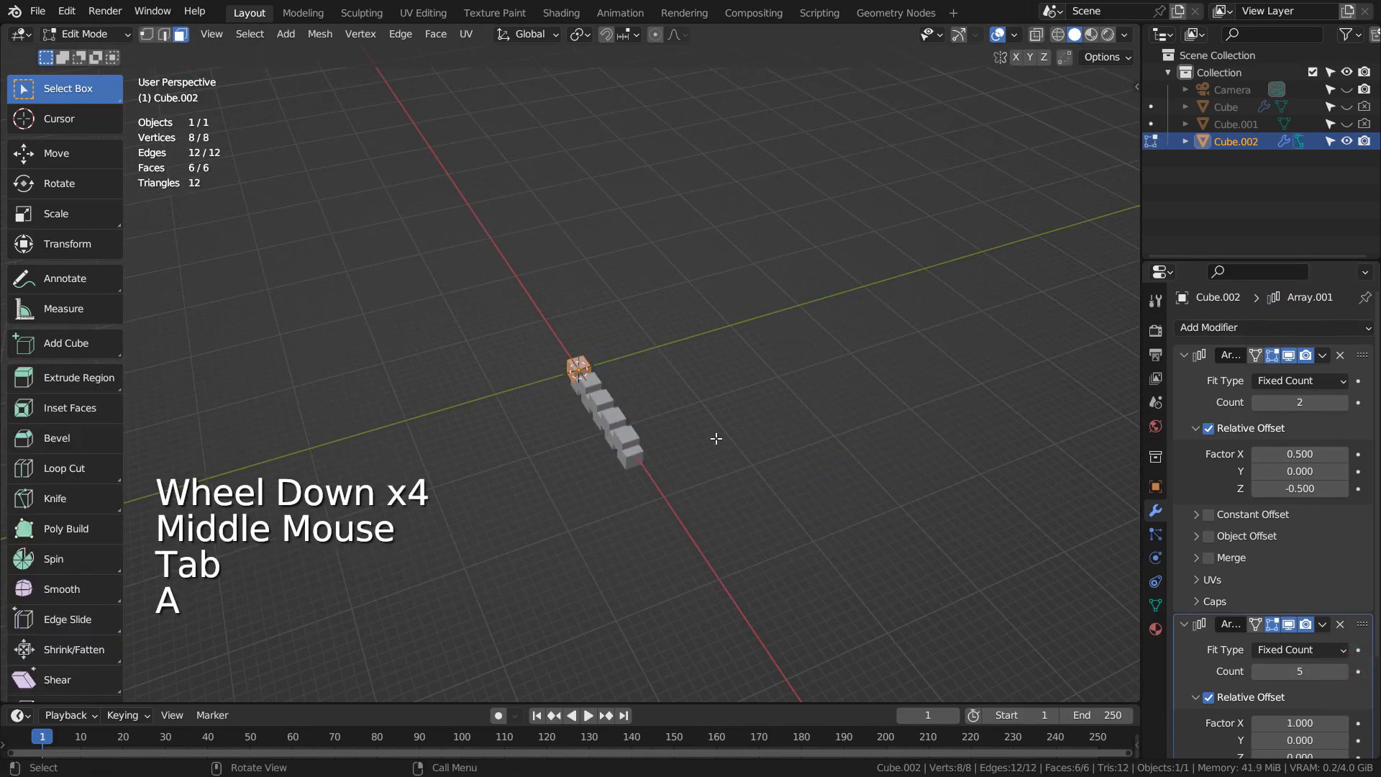
key("s")
key("y")
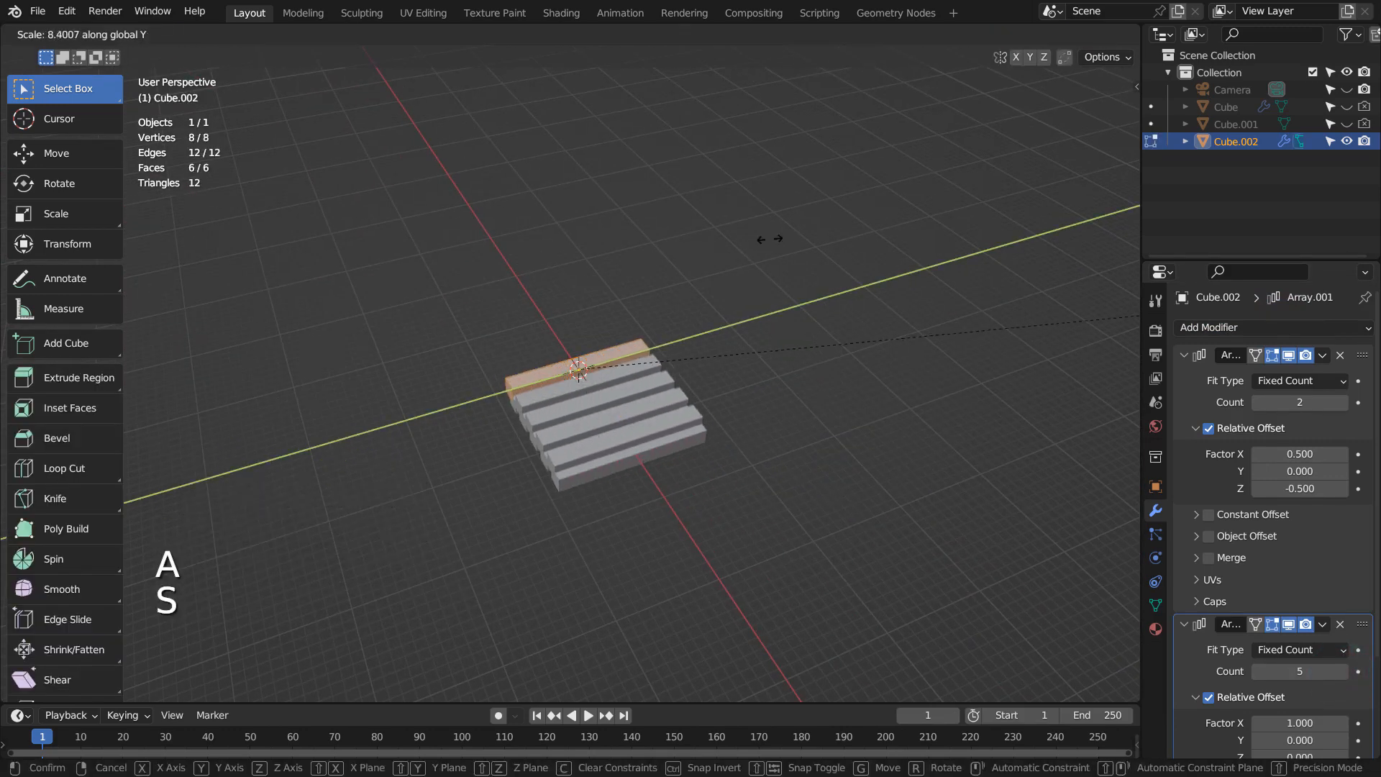
key("Tab")
middle_click_drag(560, 196, 742, 175)
scroll(799, 306, "up", 5)
middle_click_drag(860, 361, 825, 395)
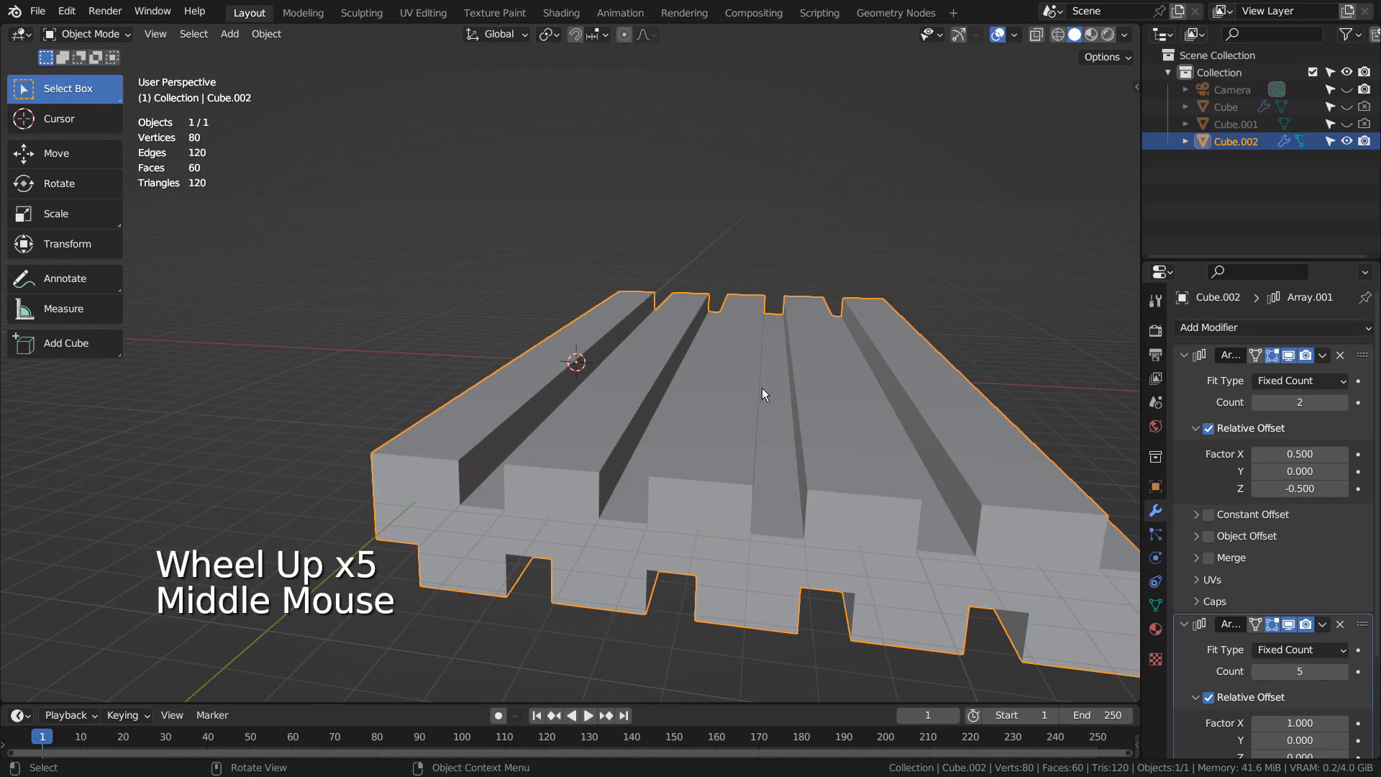
Remove both Array modifiers and duplicate the beam within its mesh, snapped half a width along +X and half a height along -Z
left_click(1339, 623)
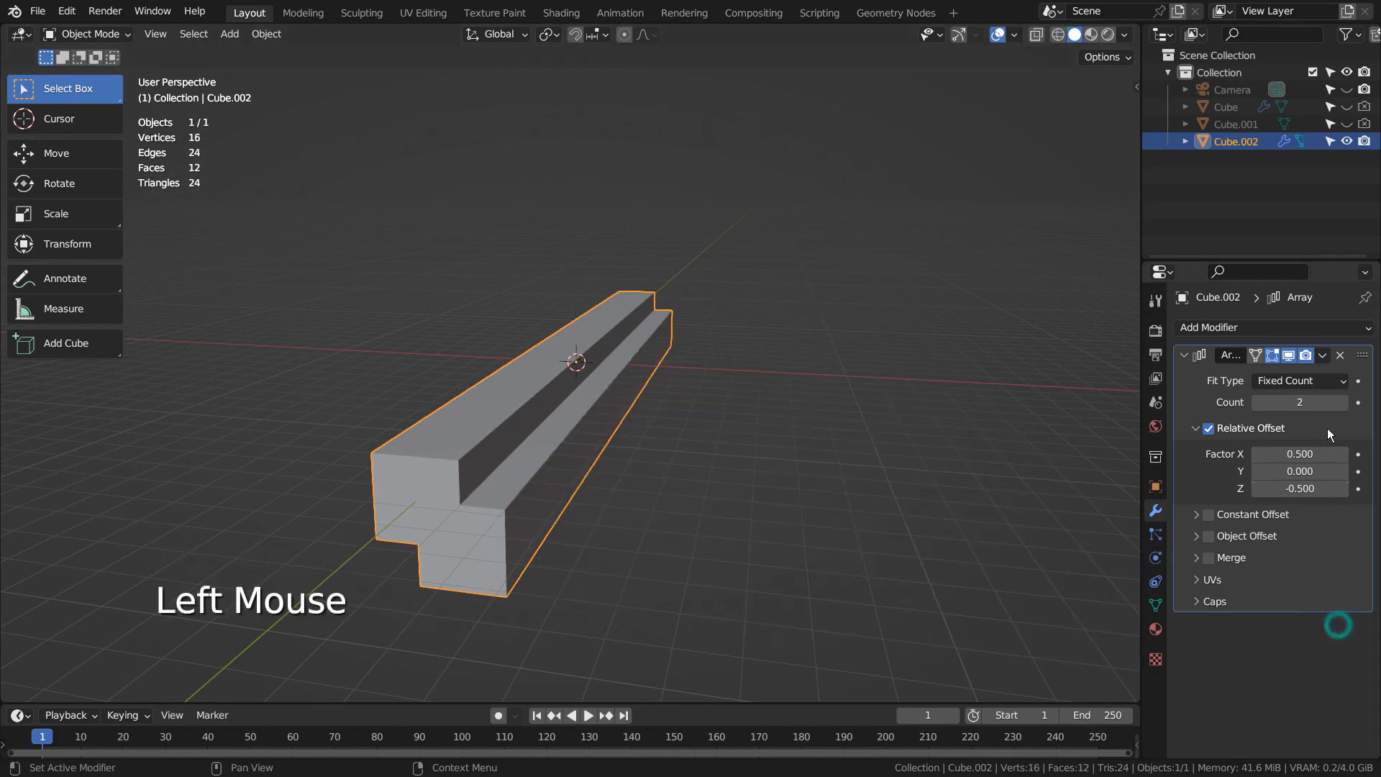
left_click(1340, 355)
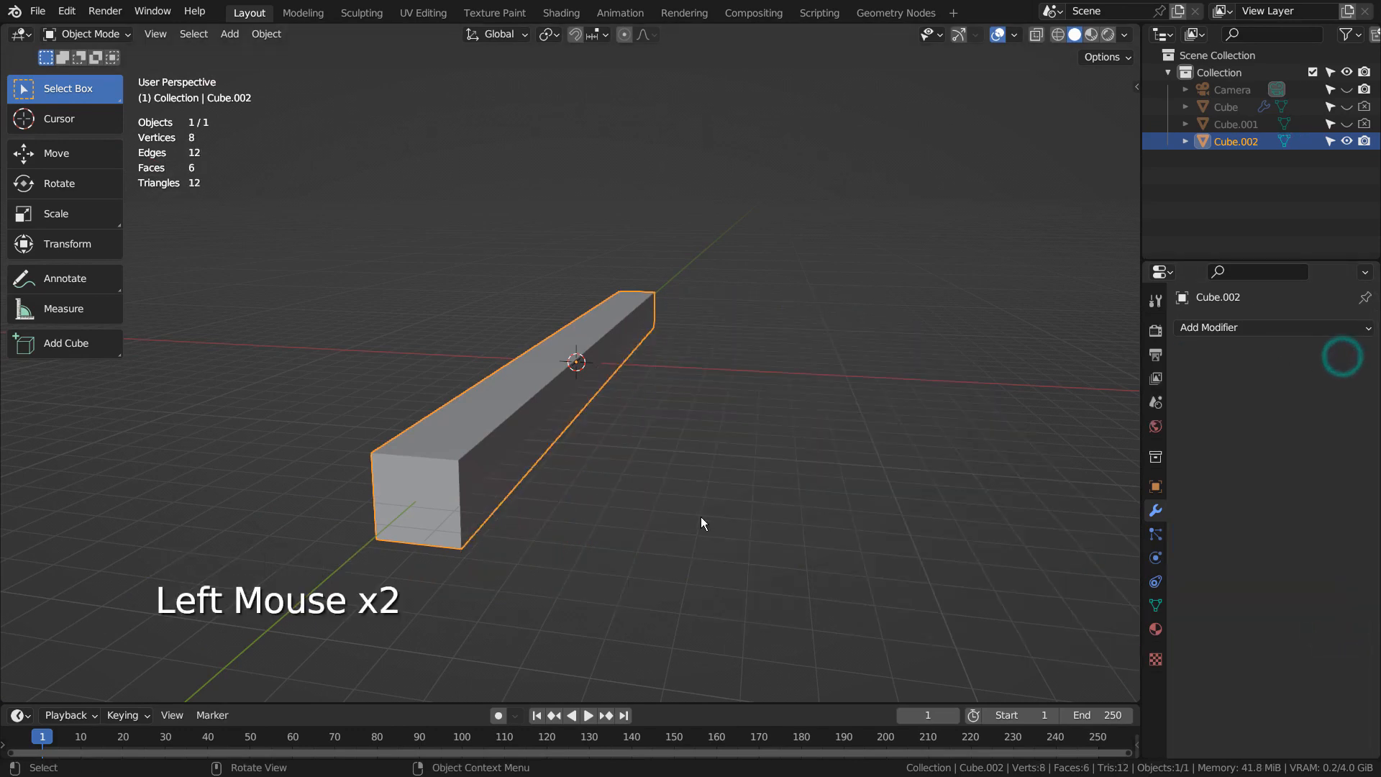
key("shift+z")
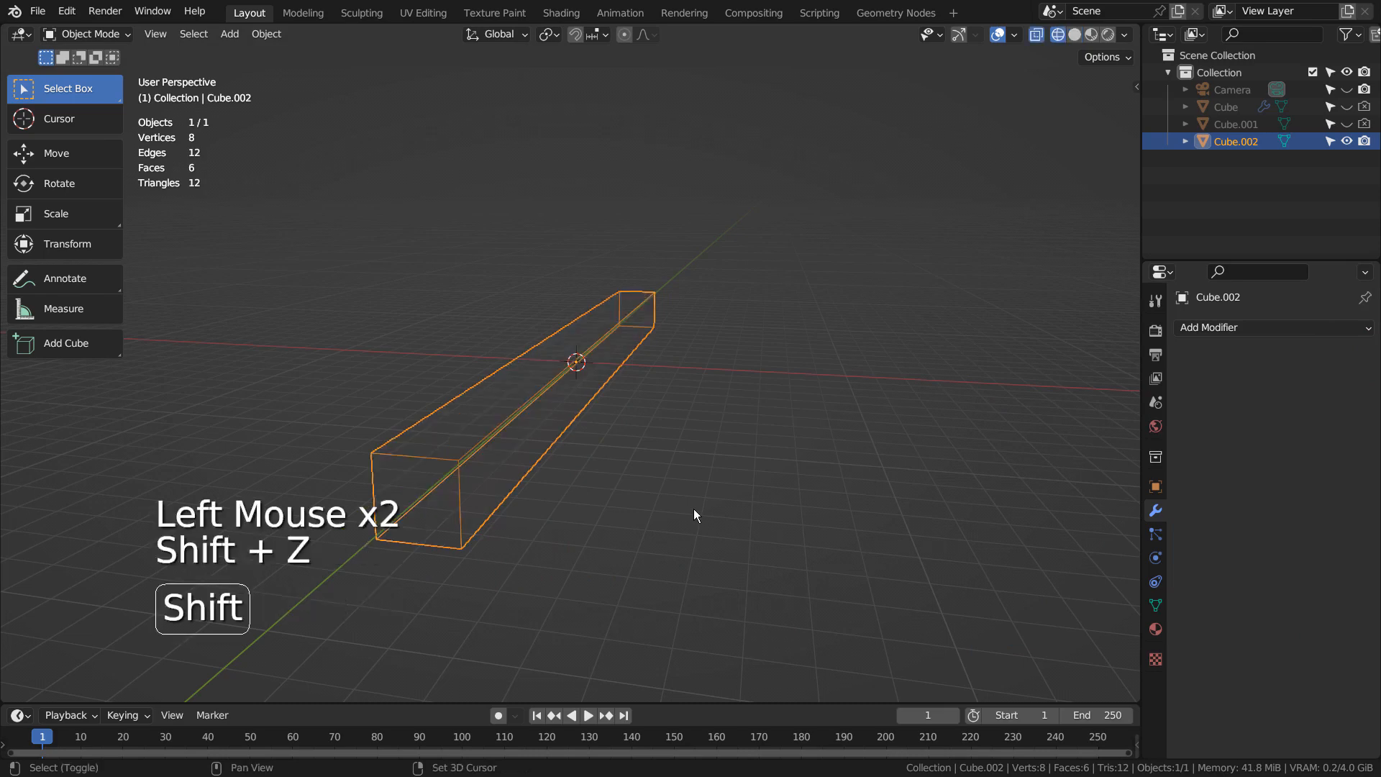
key("Tab")
key("KP_1")
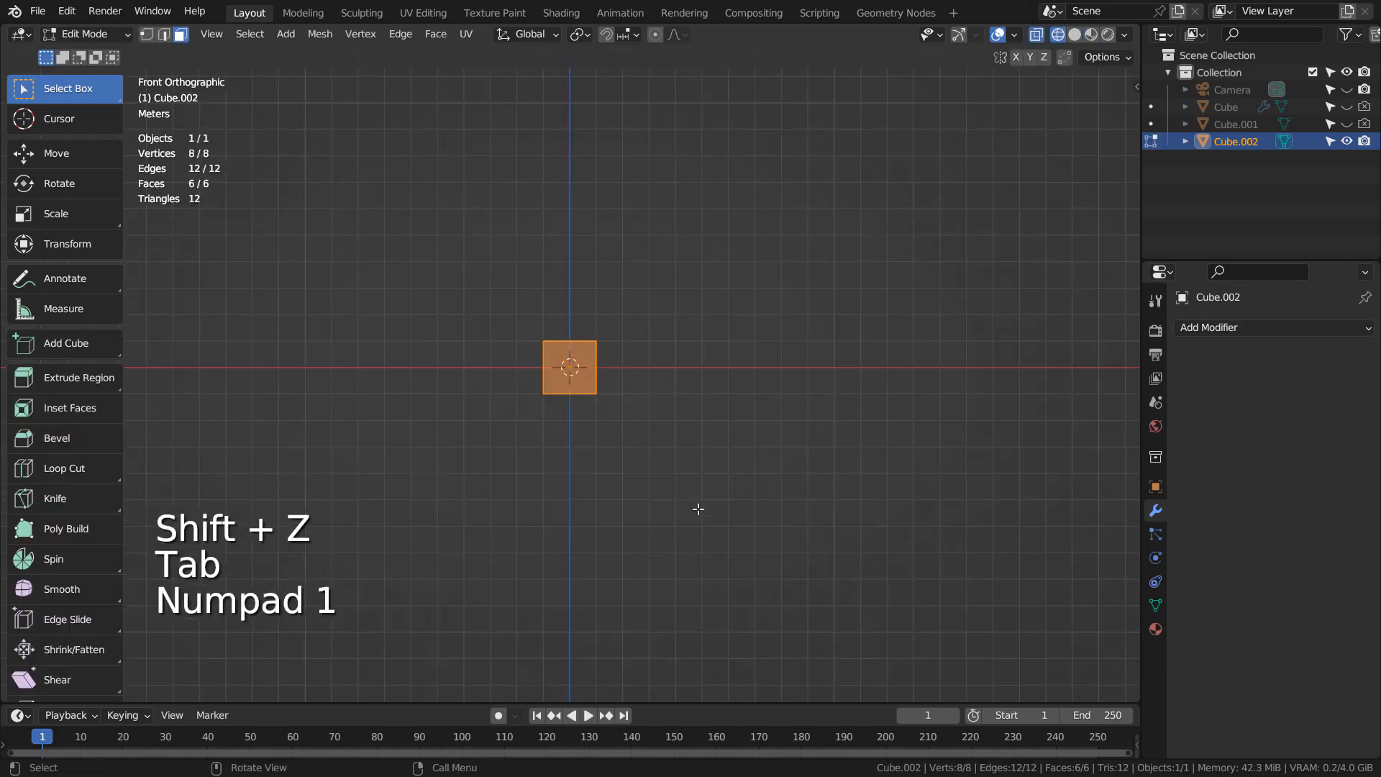
scroll(698, 509, "up", 5)
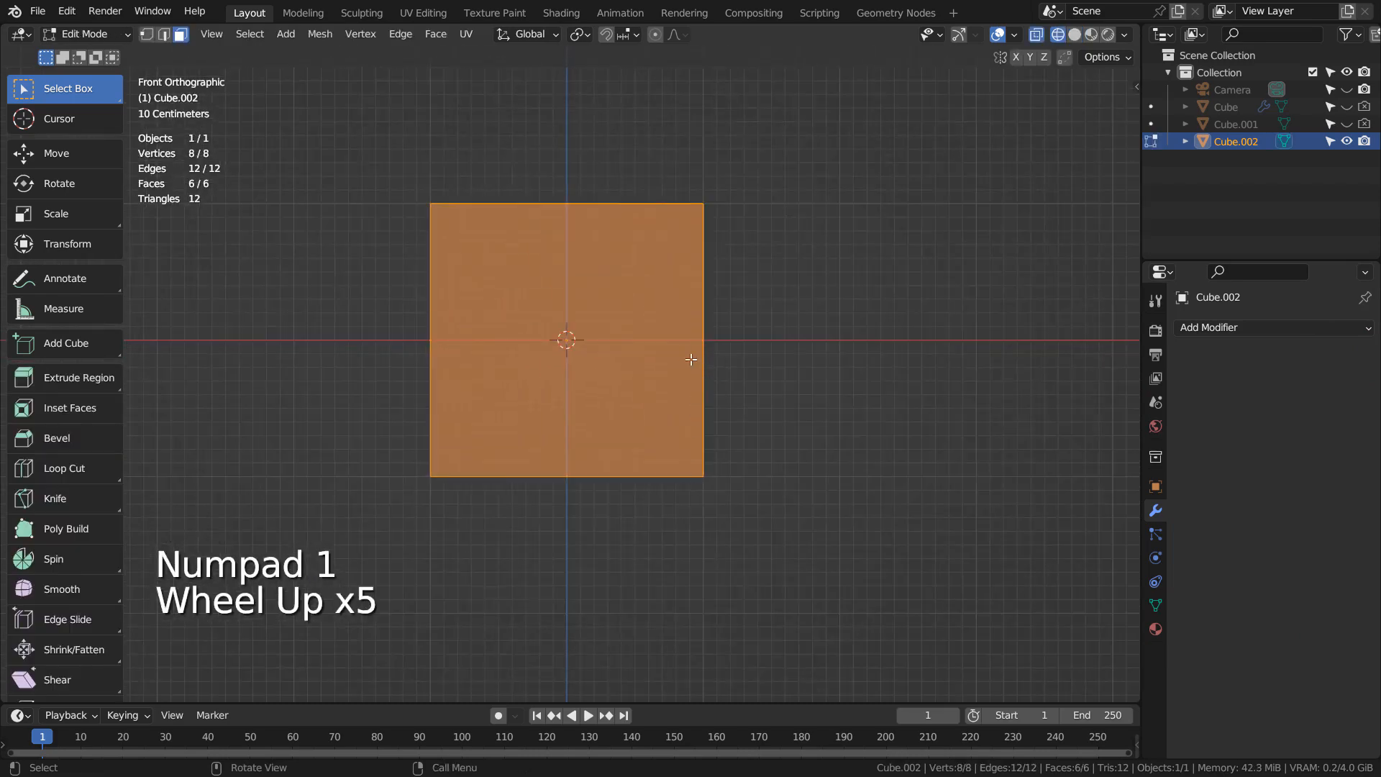
key("shift+d")
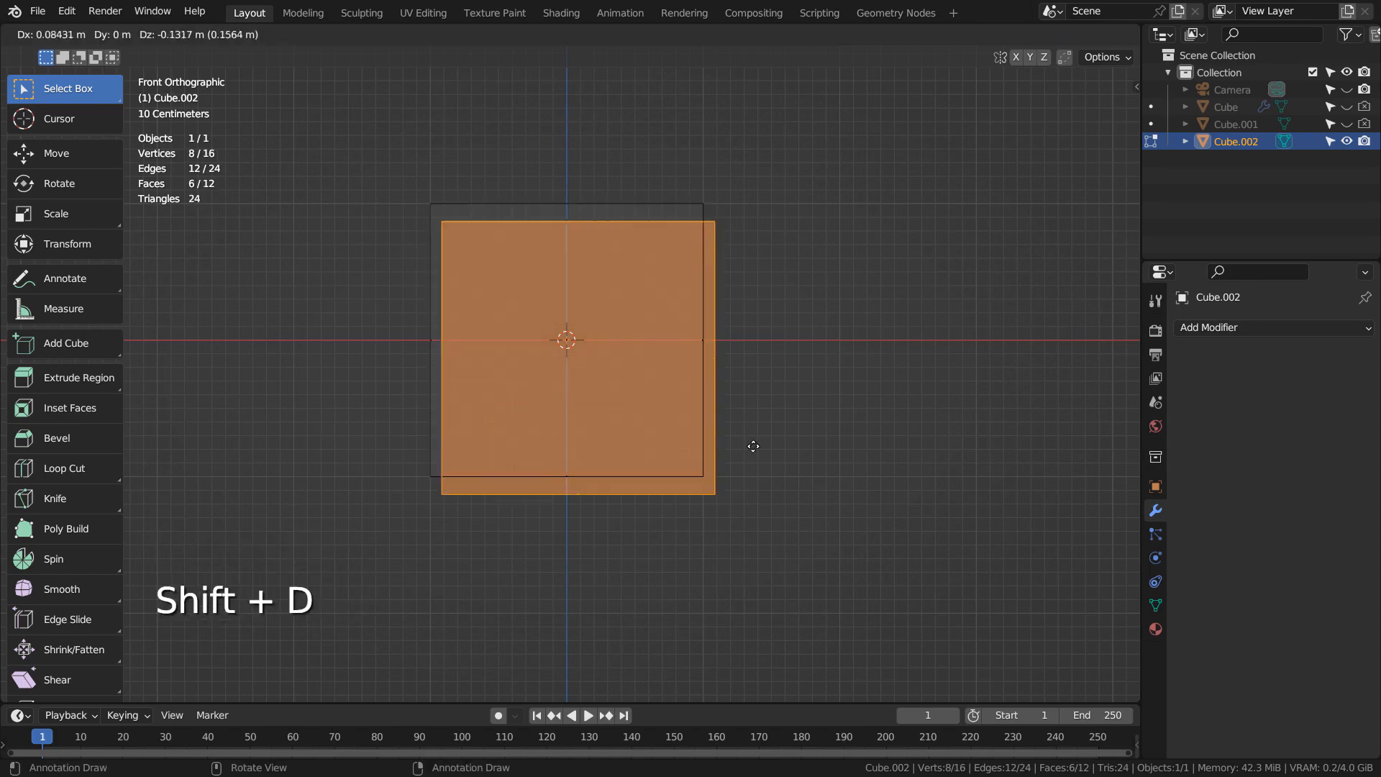
left_click(869, 555, "ctrl")
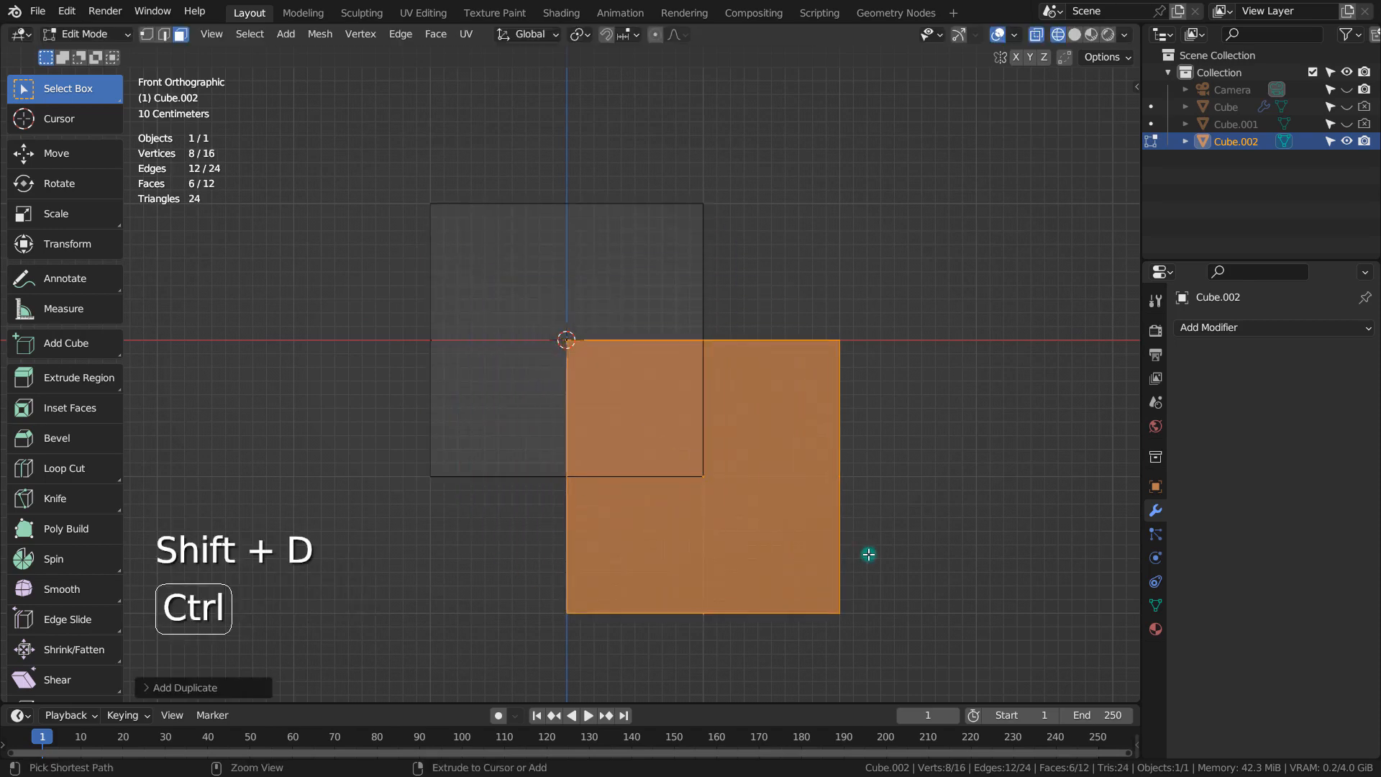
Return to solid shading and Object Mode, then add an Array modifier with a count of 15 to the two-beam mesh
mouse_move(869, 555)
middle_mouse_down()
mouse_move(938, 503)
mouse_move(854, 523)
mouse_move(597, 460)
middle_mouse_up()
key("shift+z")
scroll(852, 525, "down", 3)
key("Tab")
scroll(827, 514, "down", 3)
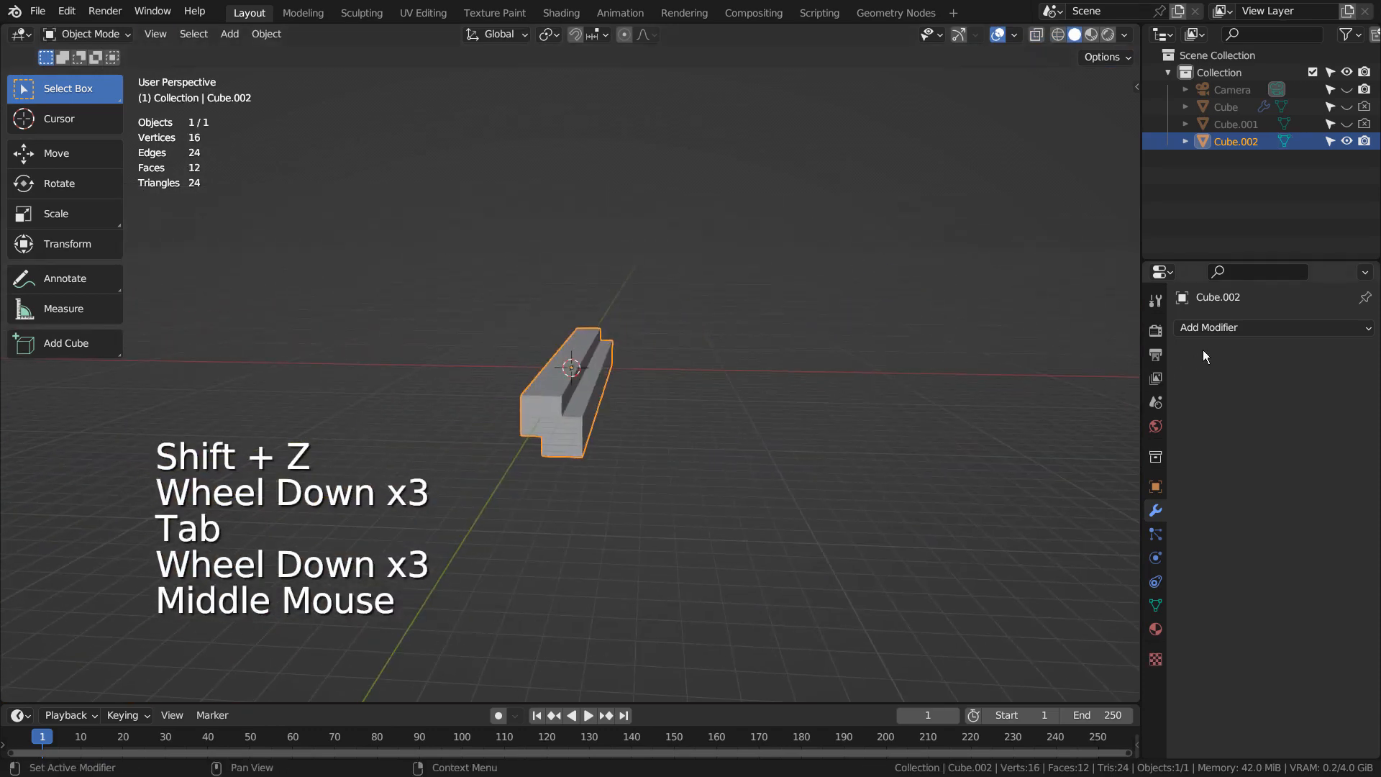
left_click(1230, 326)
left_click(1058, 371)
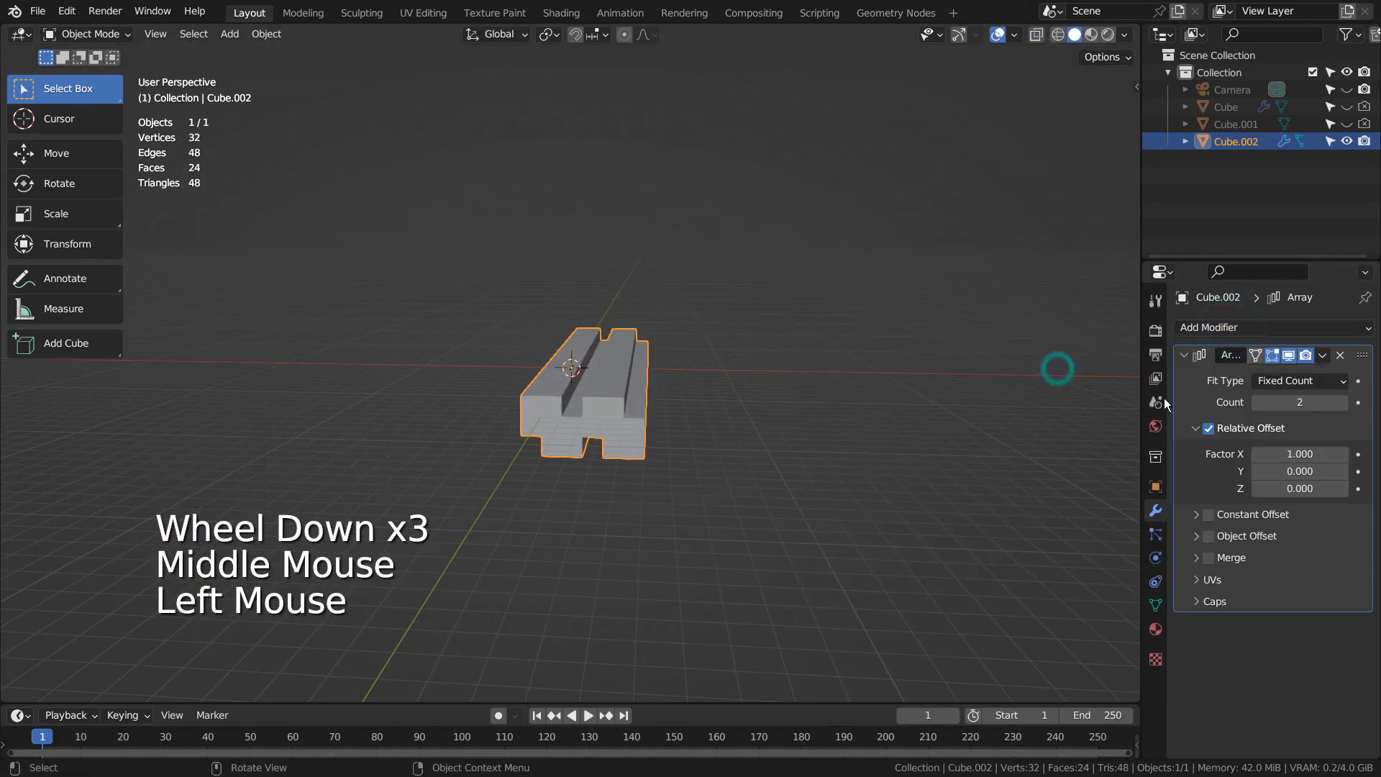
double_click(1303, 402)
type("15")
key("Return")
Delete the arrayed two-beam object and switch to the front view
middle_click_drag(975, 424, 646, 380)
scroll(584, 310, "down", 2)
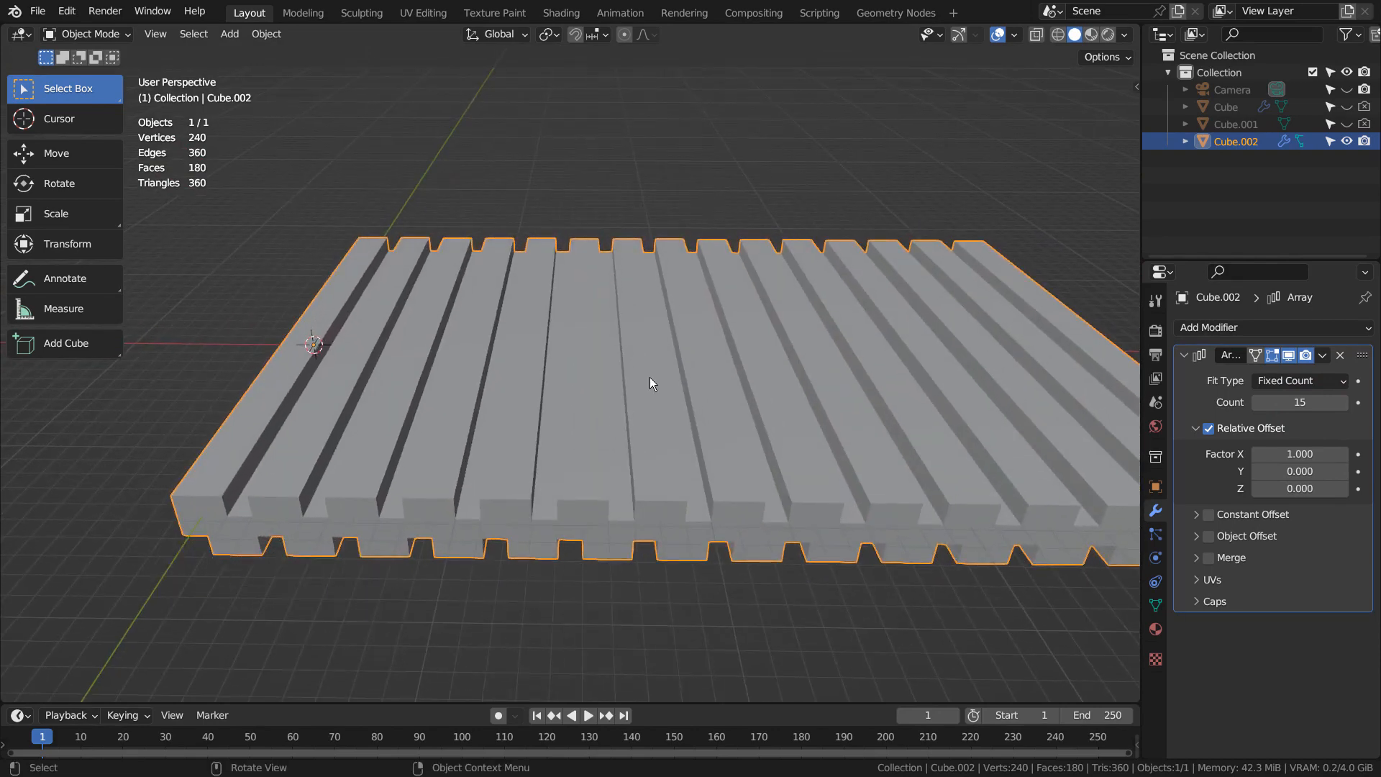
key("x")
key("KP_1")
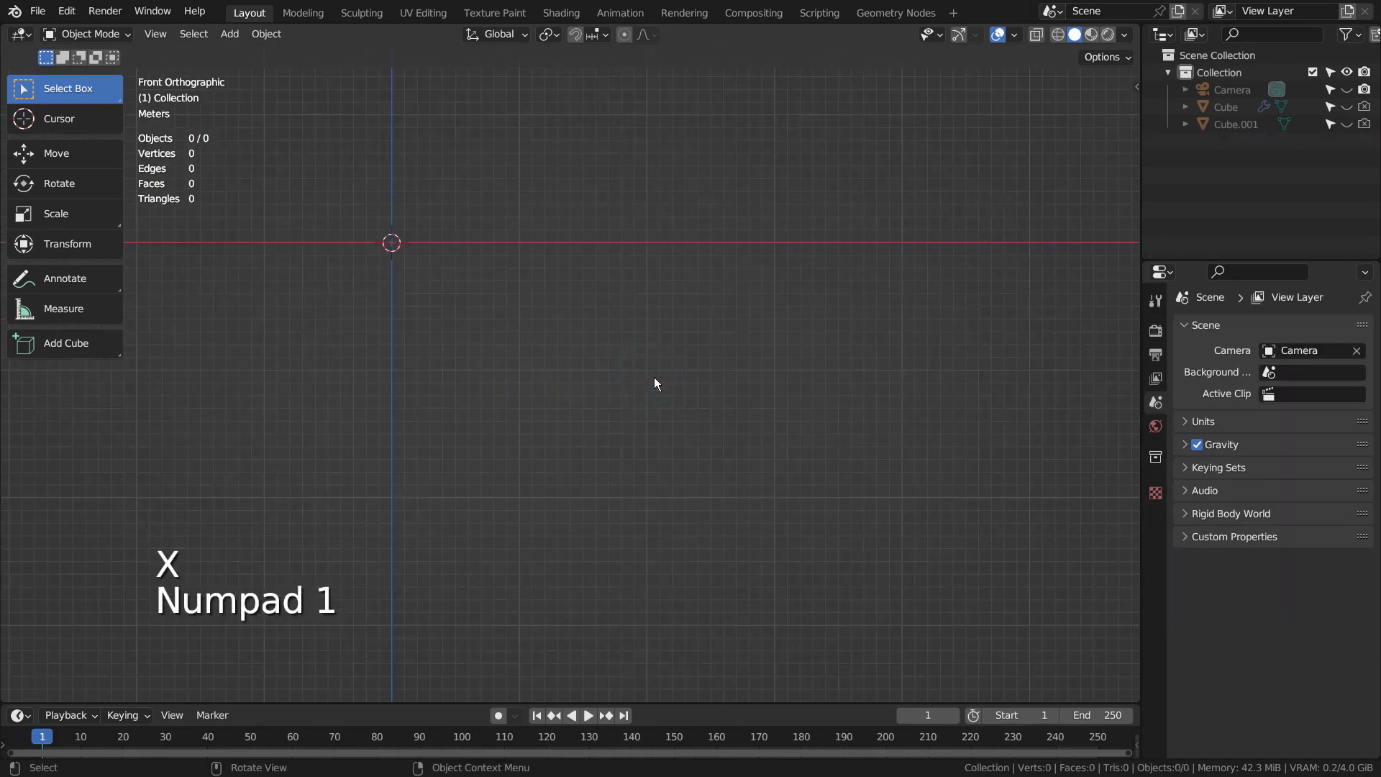
Add a circle mesh, frame it in top view and enter Edit Mode
key("shift+a")
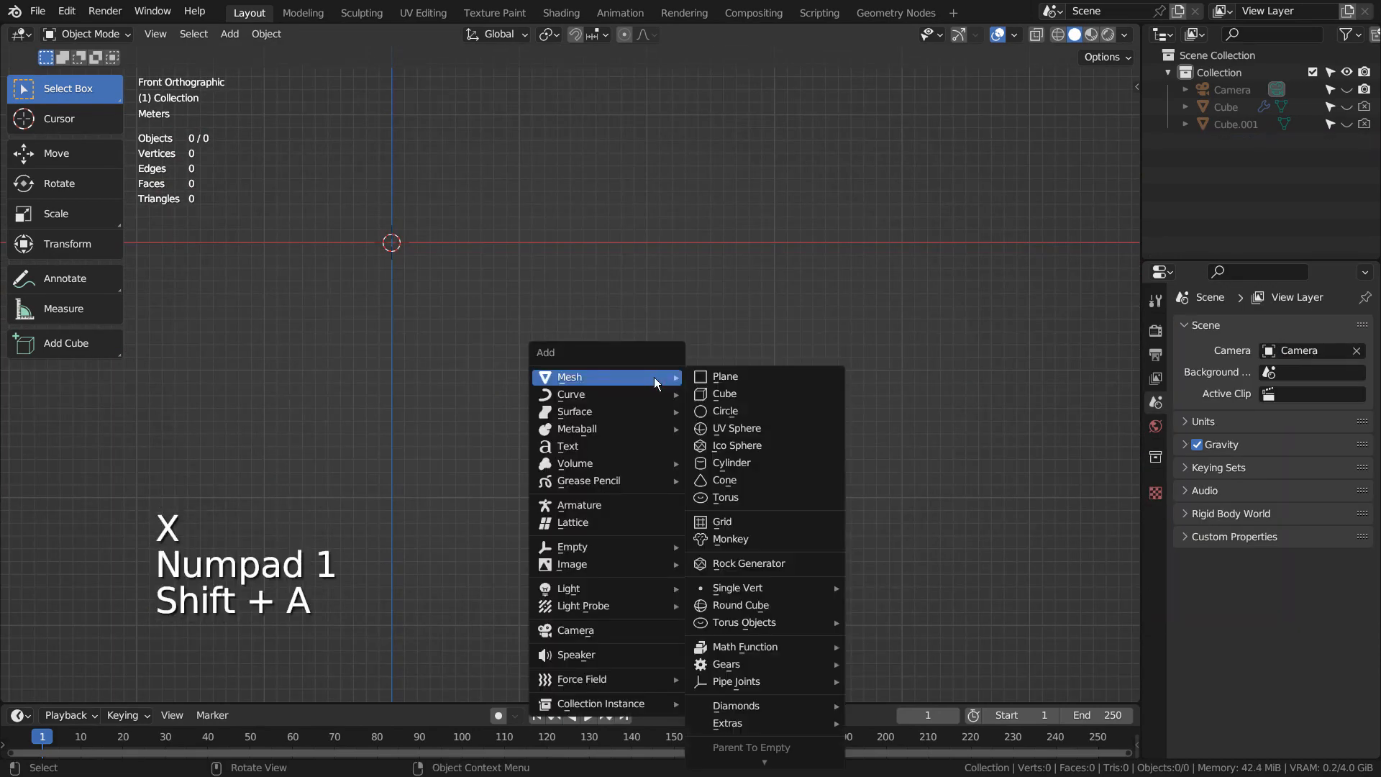
left_click(749, 411)
middle_click_drag(576, 304, 744, 99, "shift")
key("KP_7")
scroll(735, 412, "up", 2)
key("KP_Decimal")
key("Tab")
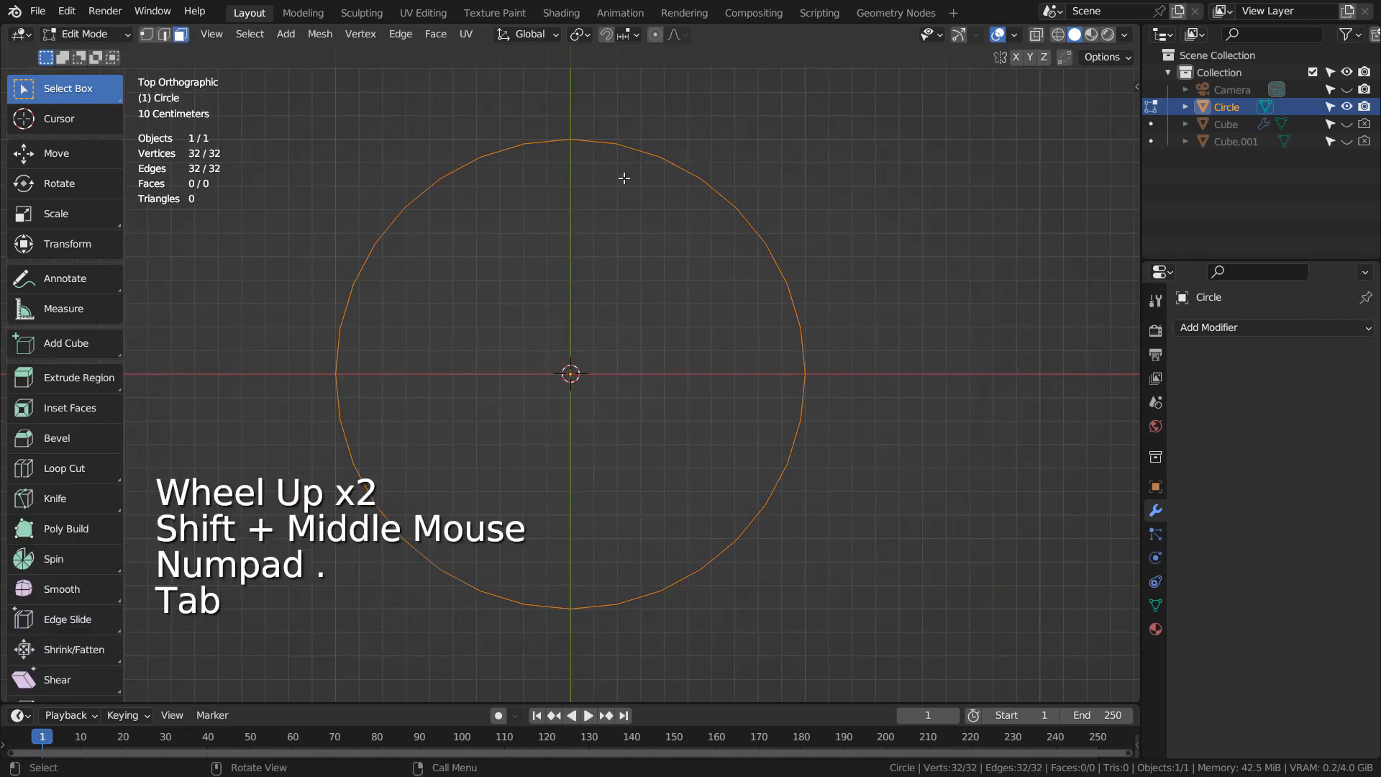
Fill the circle with a face and poke it into triangular wedges around a centre vertex
key("1")
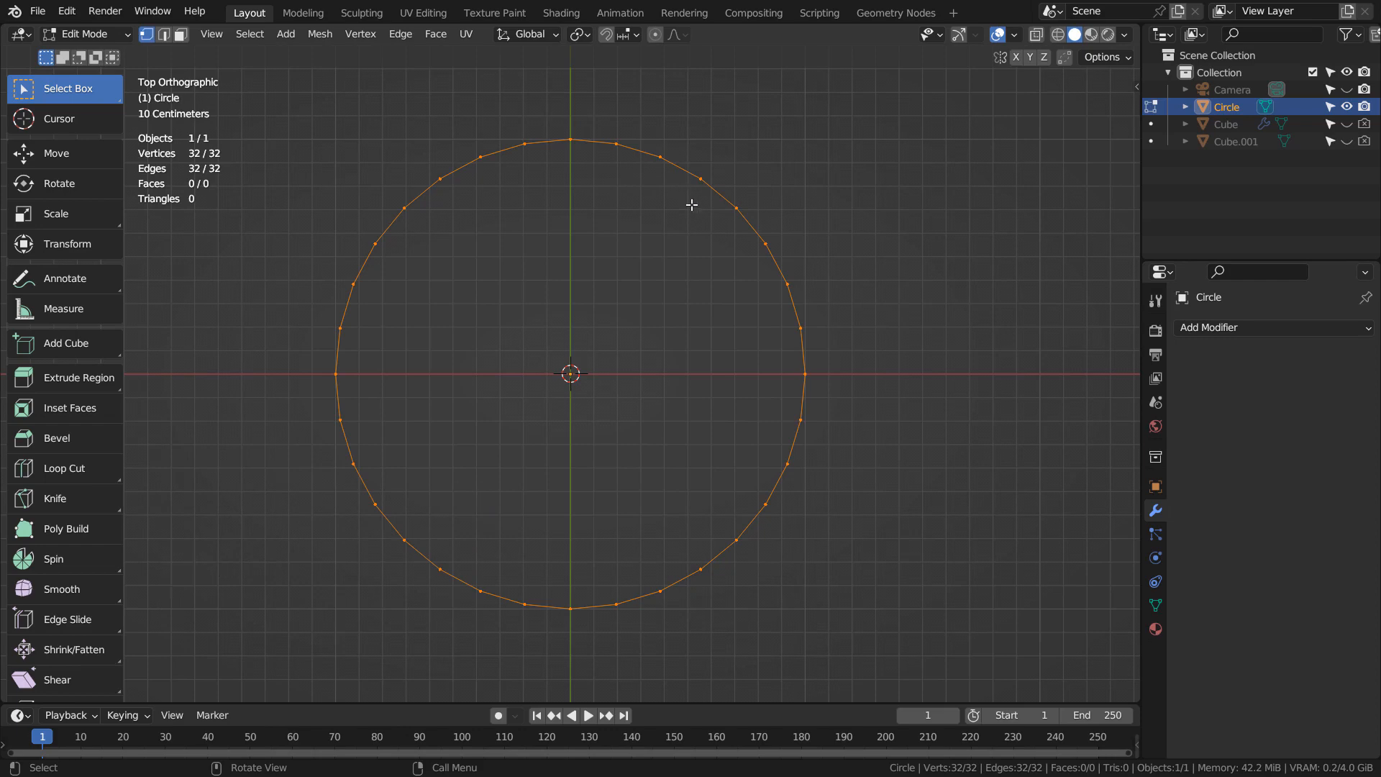
key("f")
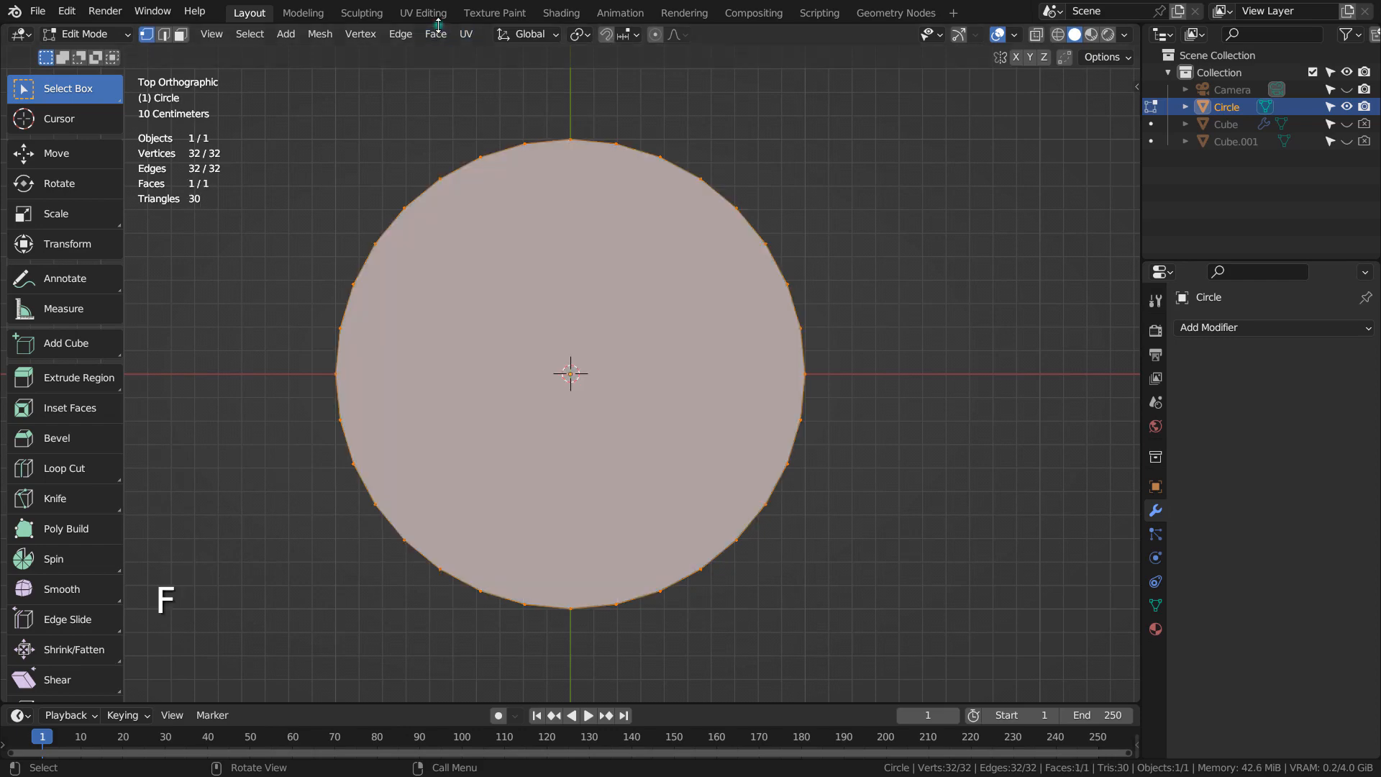
left_click(436, 33)
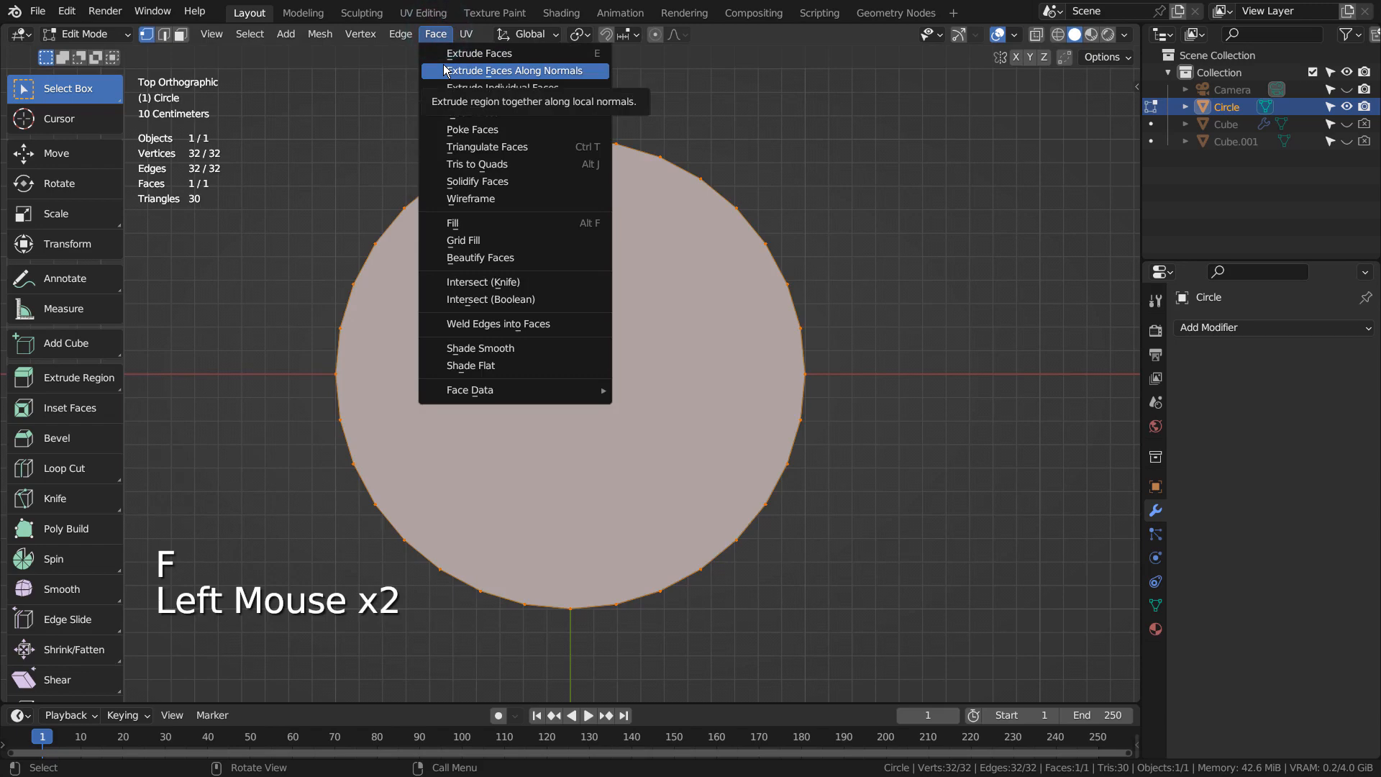
left_click(456, 132)
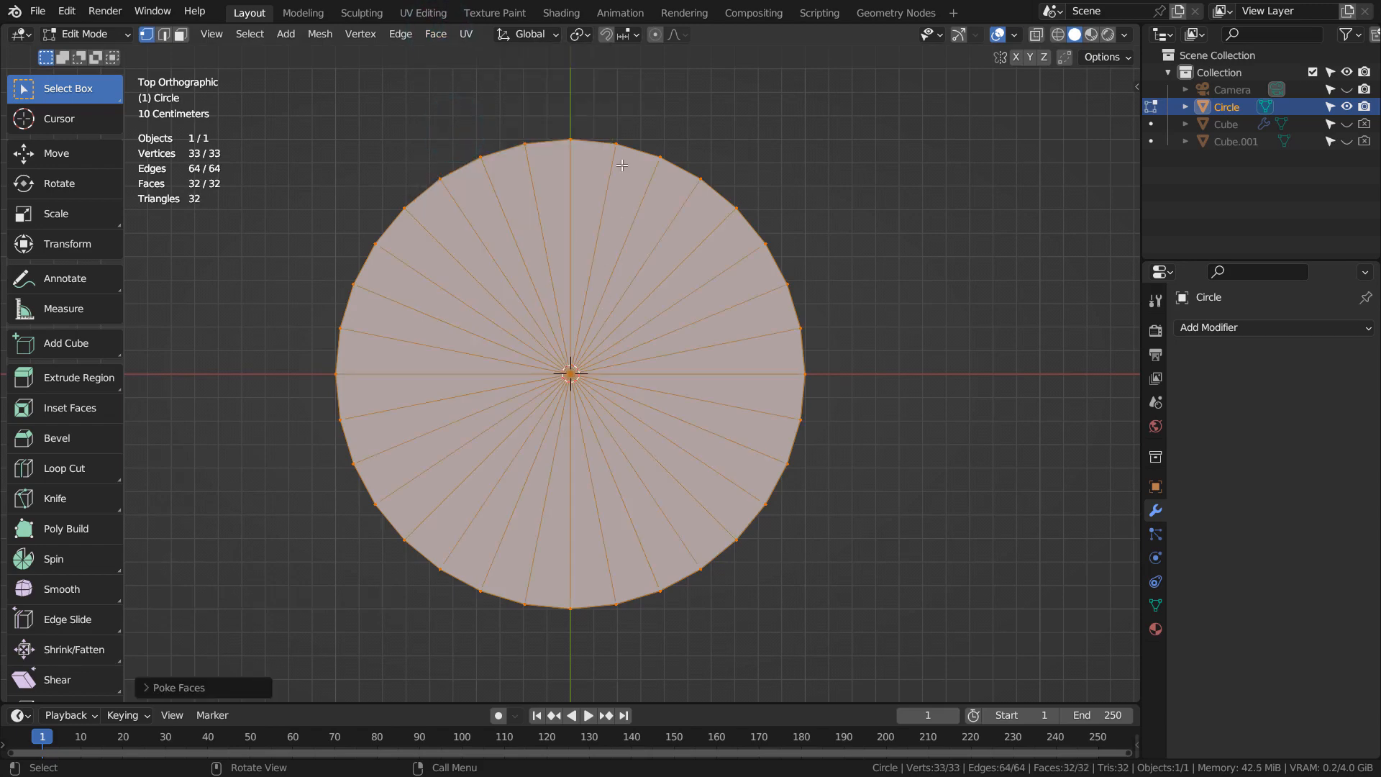
Delete every wedge face except the two adjacent ones on the +X side of the +Y axis
left_click(724, 163)
key("c")
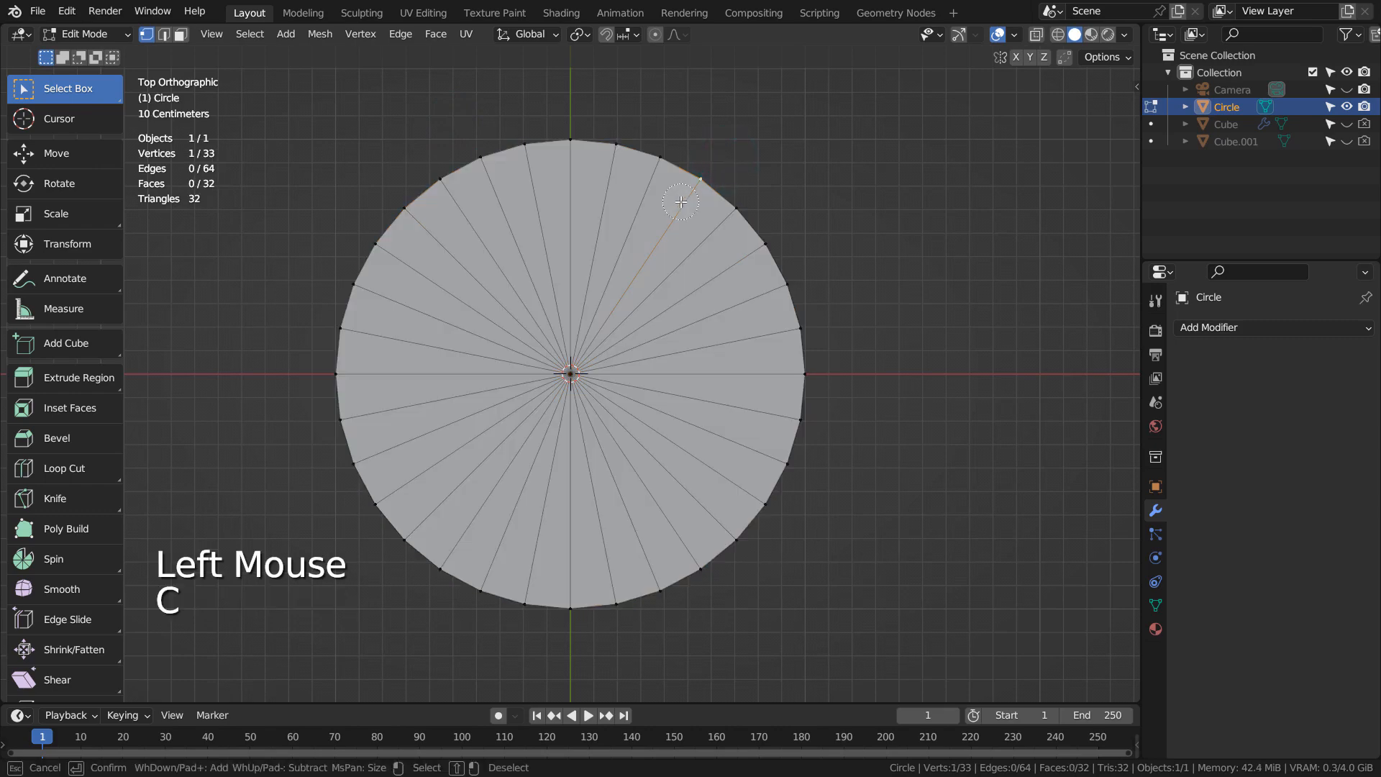
left_click(681, 202)
key("c")
key("3")
key("c")
left_click(686, 215)
mouse_move(686, 214)
left_mouse_down()
mouse_move(494, 456)
mouse_move(493, 256)
left_mouse_up()
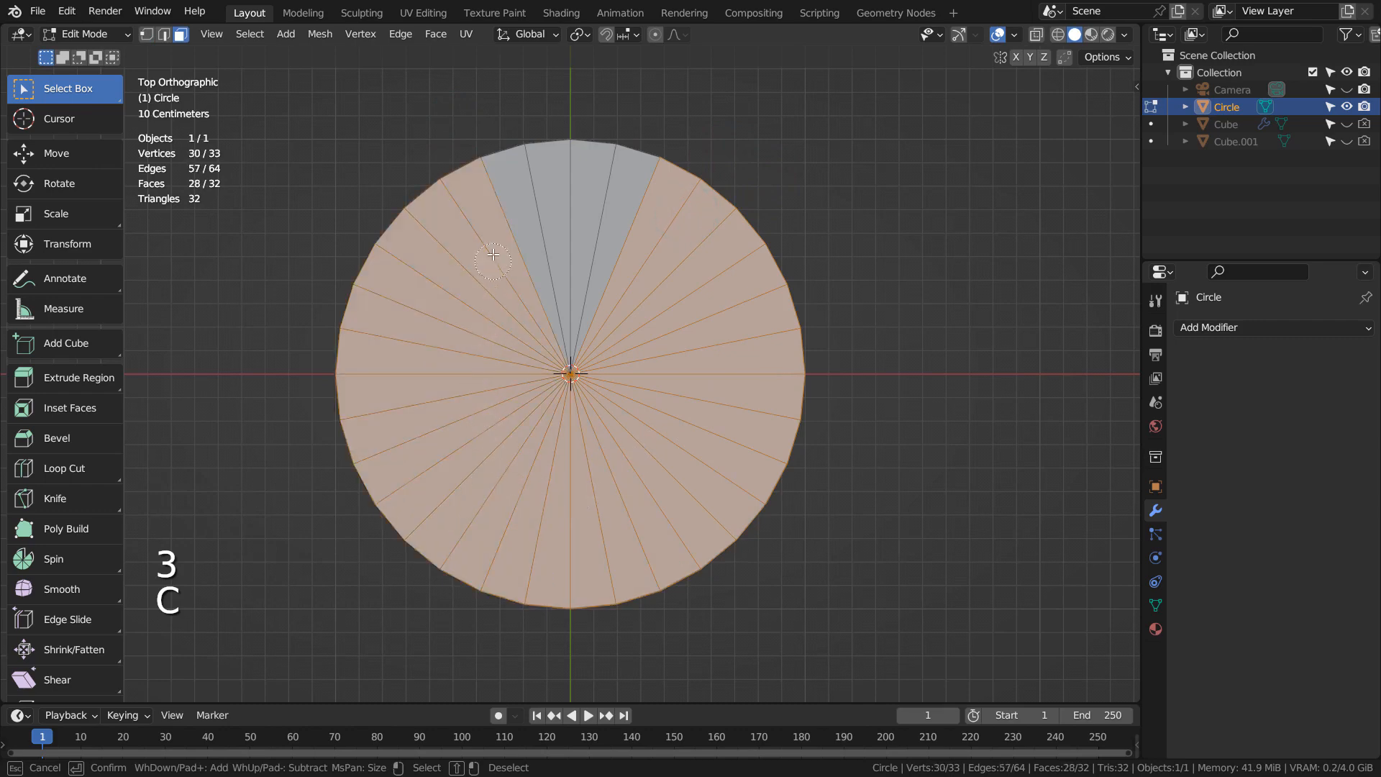
right_click(526, 201)
key("x")
left_click(515, 235)
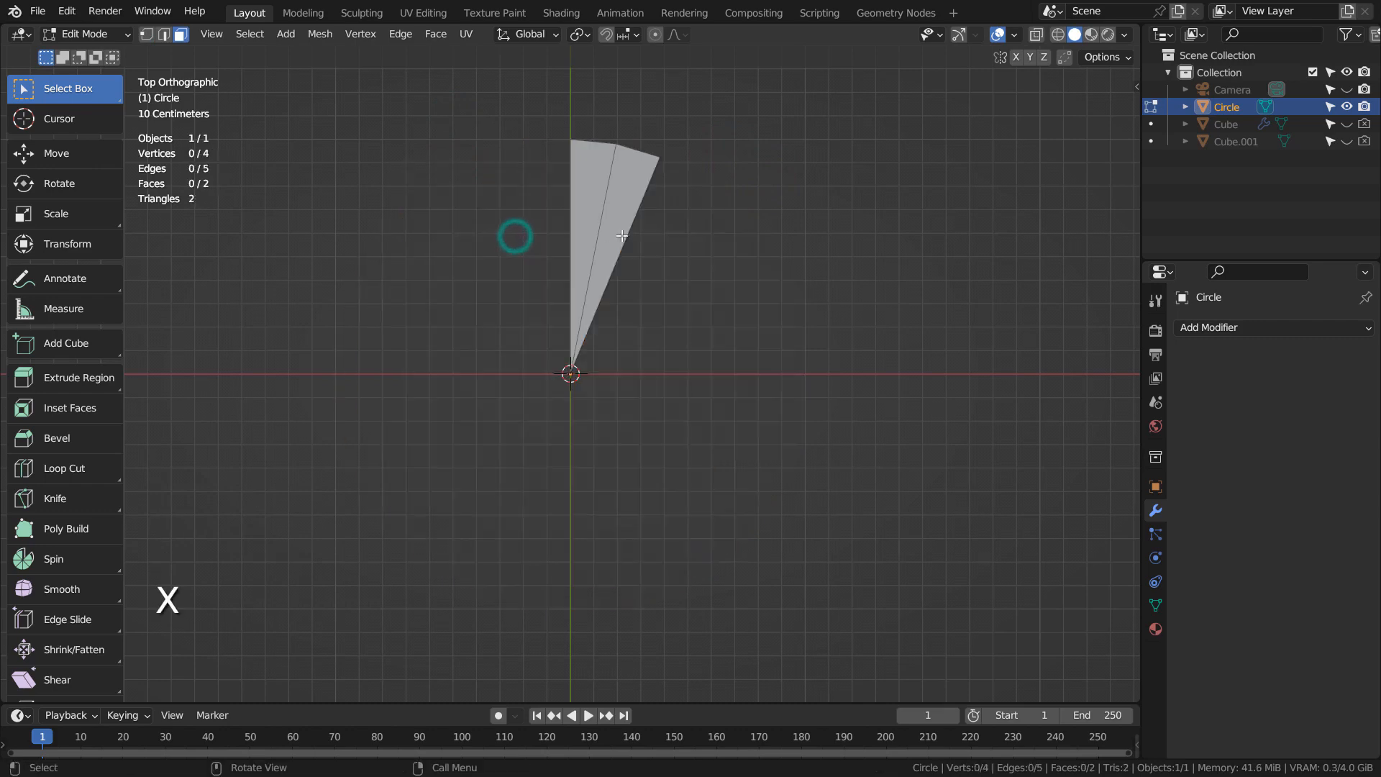
Try a loop cut on the wedge farther from the Y axis and undo it
key("3")
left_click(619, 209)
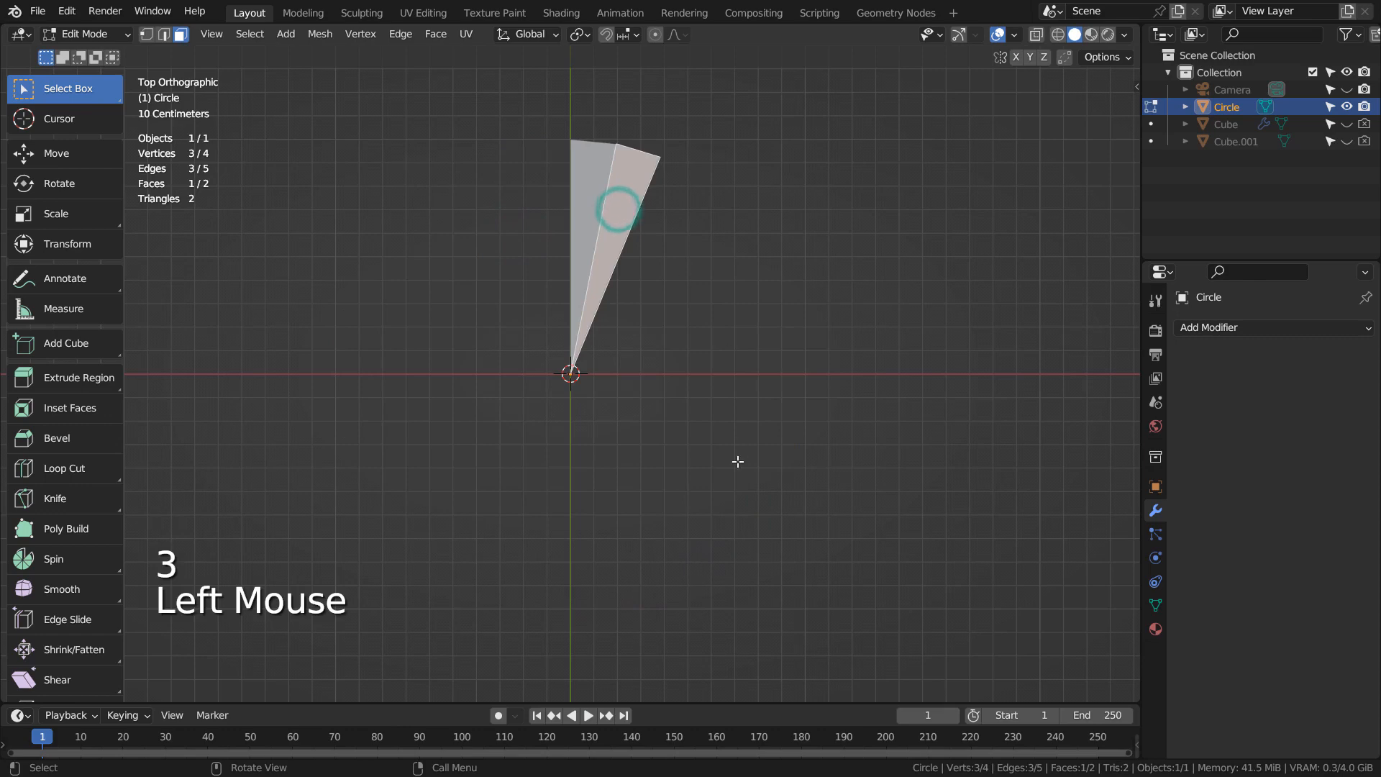
middle_click_drag(737, 461, 853, 431)
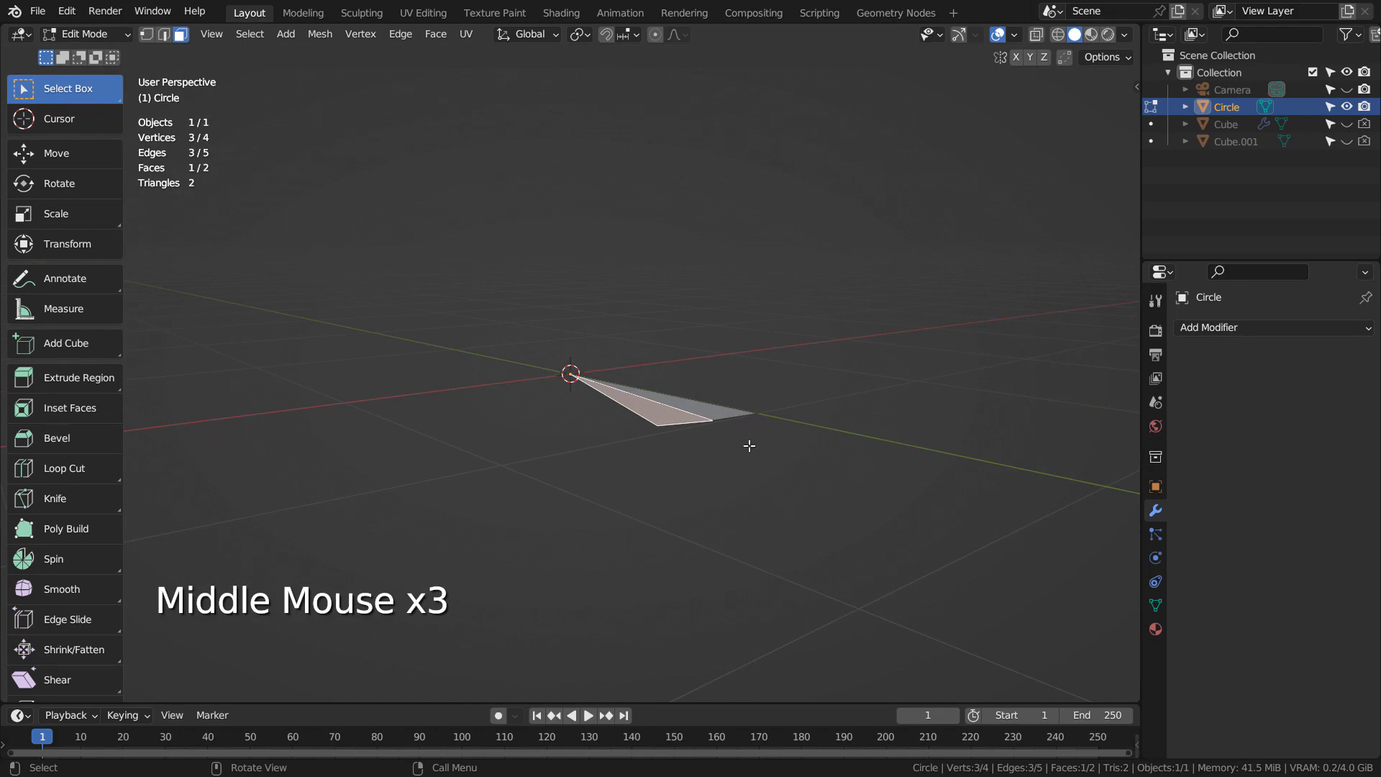
middle_click_drag(748, 445, 683, 479)
key("ctrl+r")
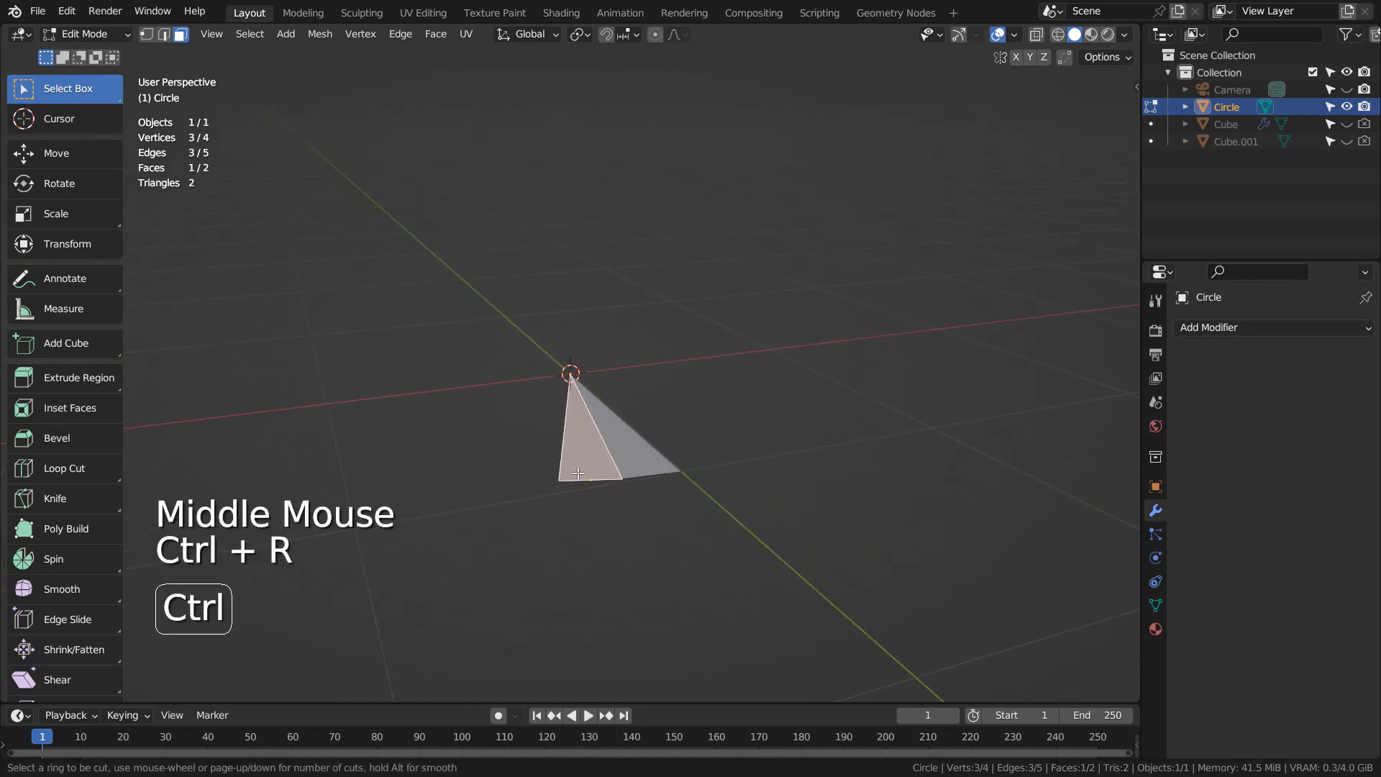
left_click(604, 479)
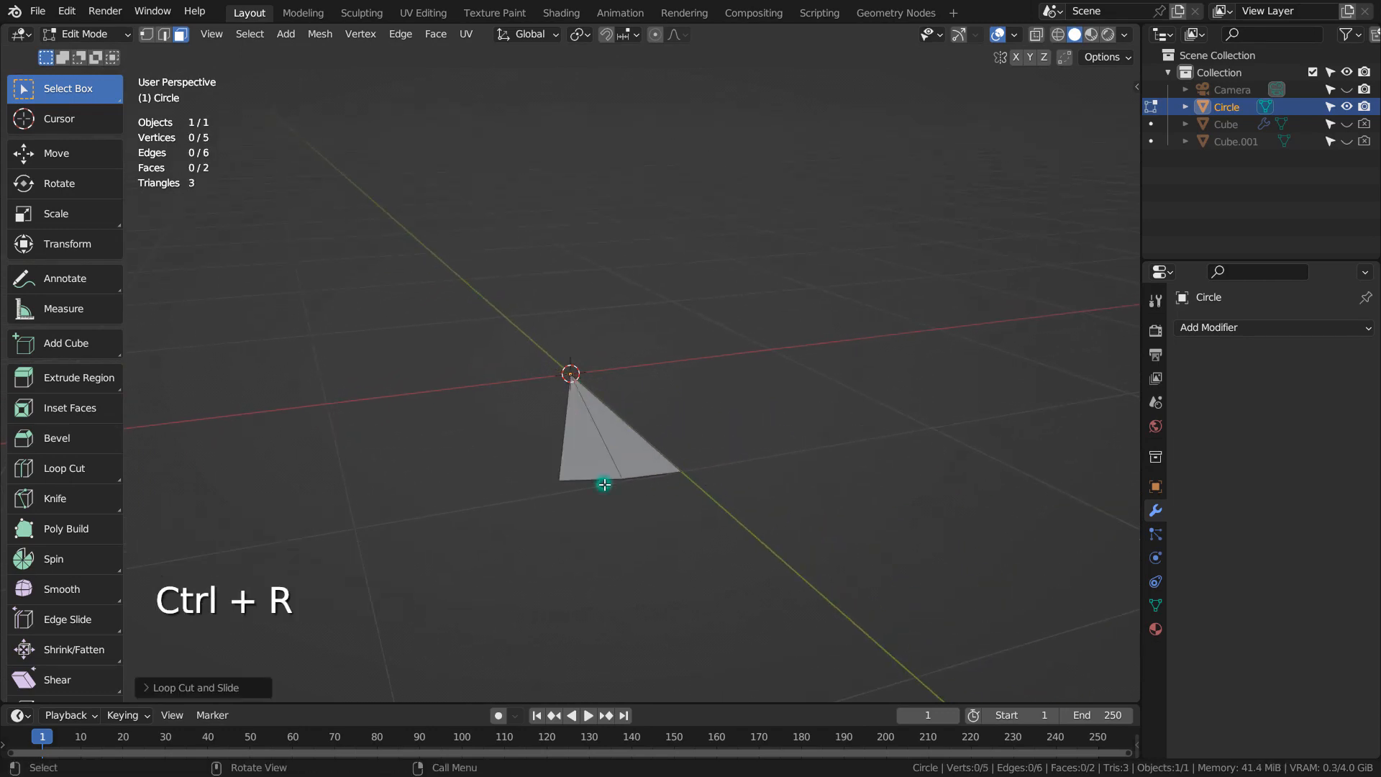
right_click(605, 481)
key("ctrl+z")
key("ctrl+z")
Extrude the wedge face farther from the Y axis about 0.074 m downward
middle_click_drag(755, 496, 872, 498)
left_click(784, 411)
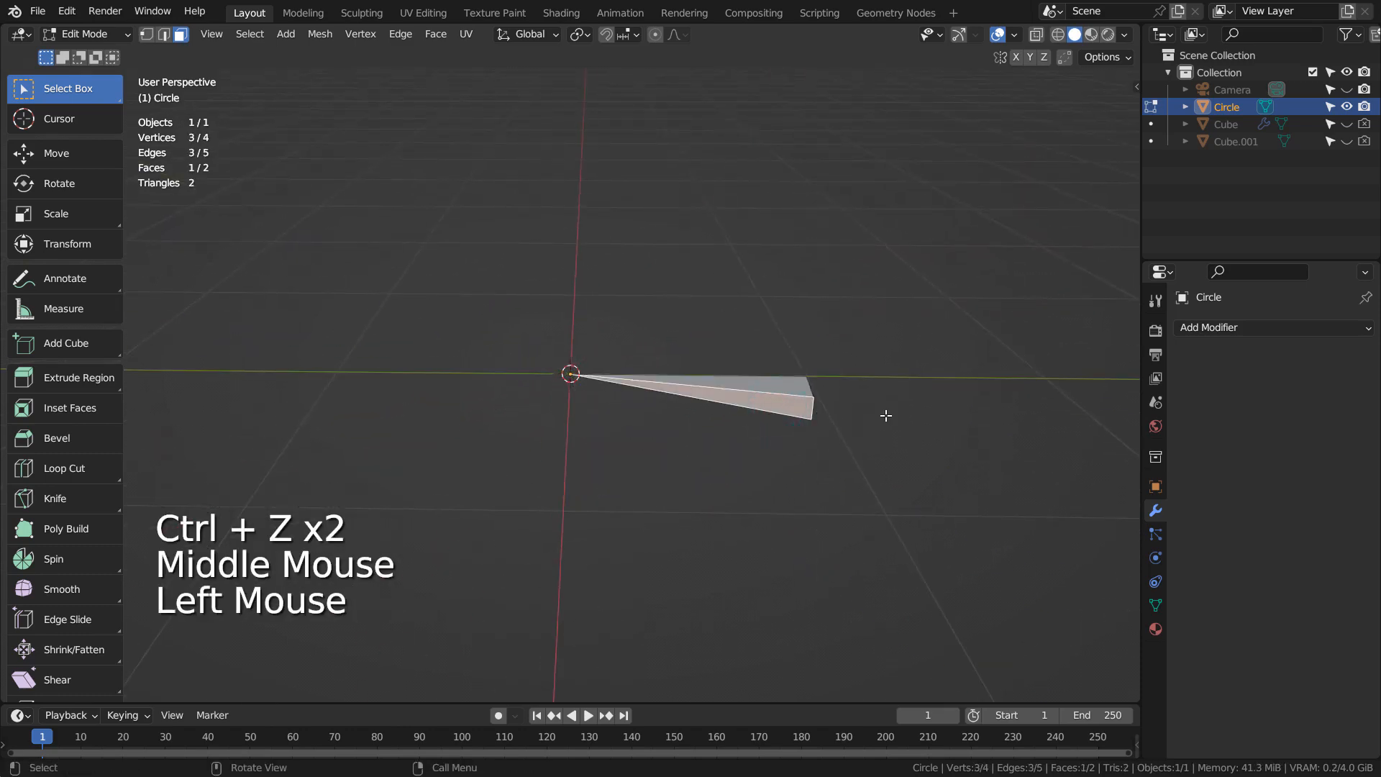
key("e")
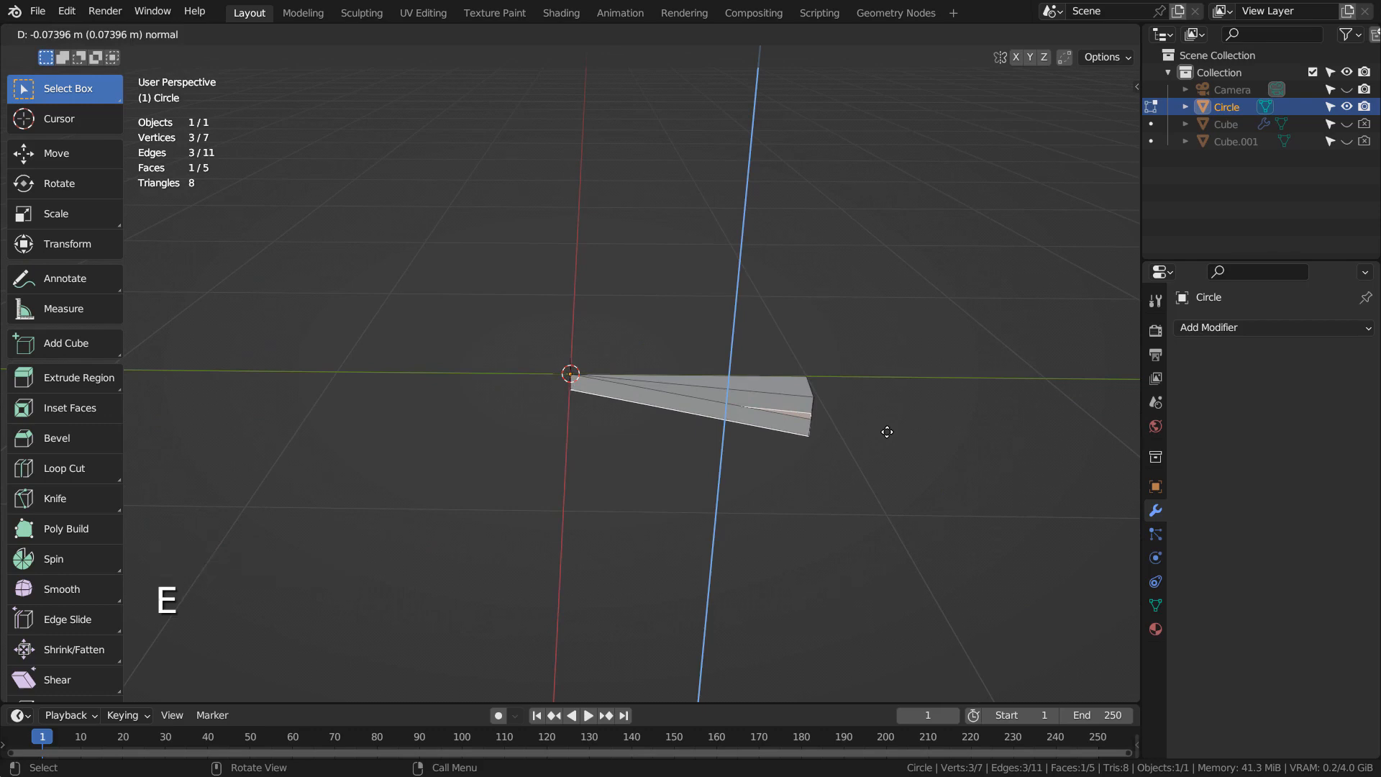
left_click(887, 431)
middle_click_drag(887, 431, 841, 475)
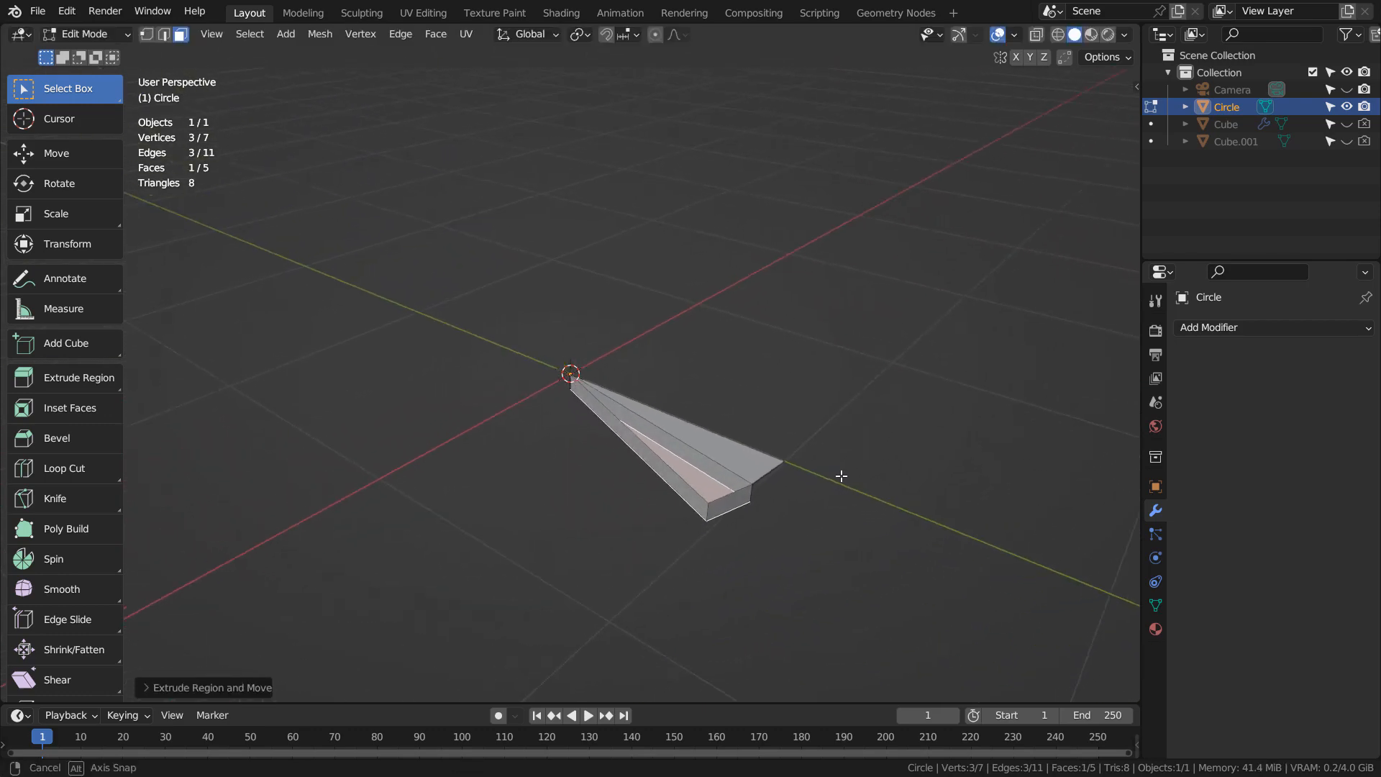
Delete the outer rim-side face of the extruded wedge
key("3")
left_click(749, 495)
key("x")
left_click(759, 495)
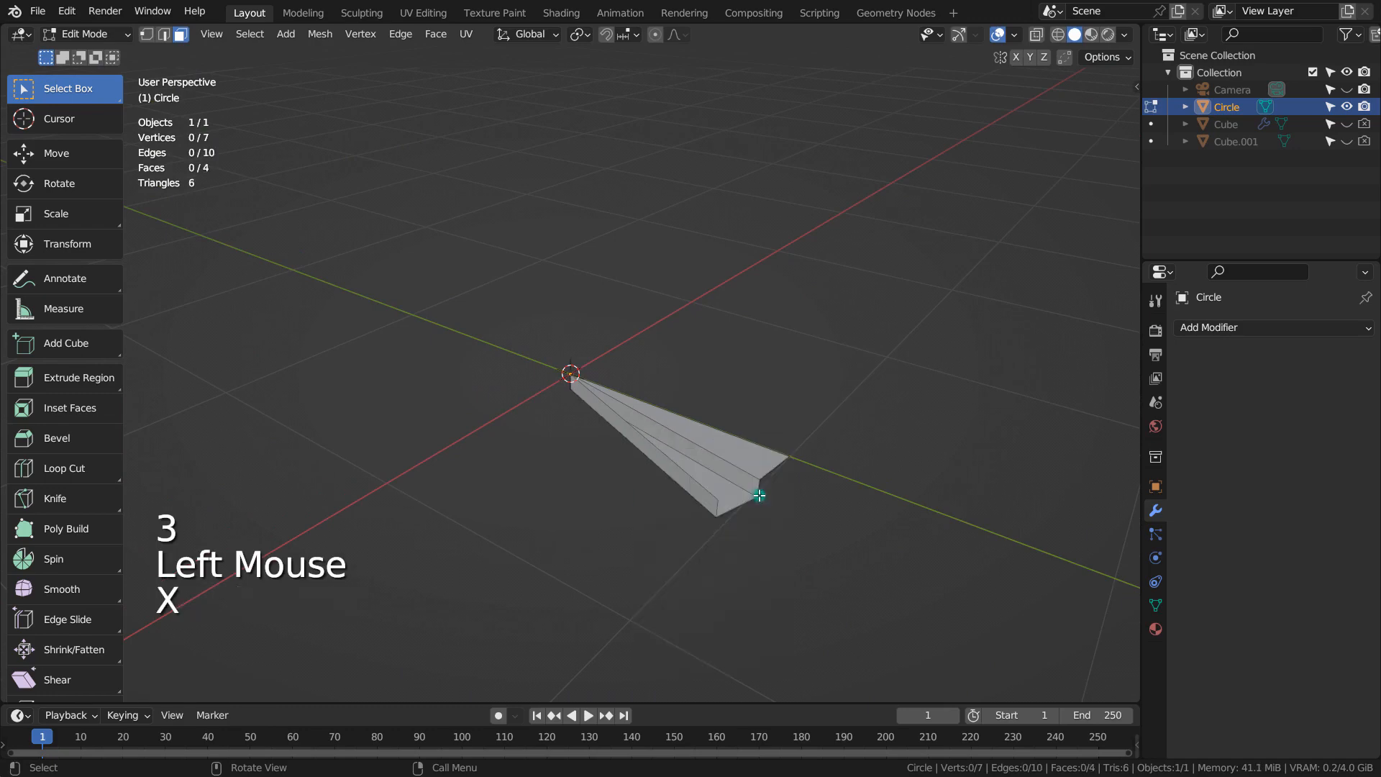
middle_click_drag(869, 484, 1004, 494)
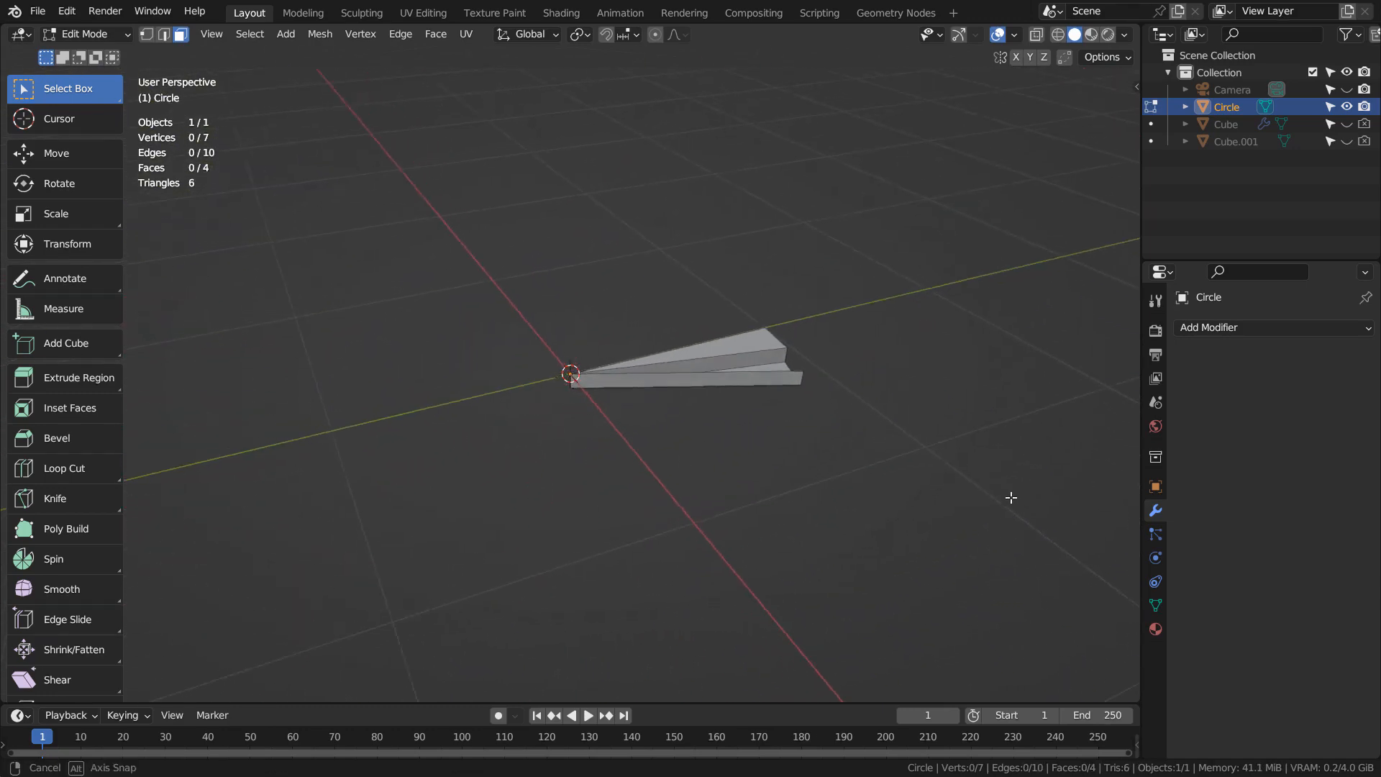
Return to Object Mode in top view, add an Array modifier to the wedge pair and apply all its transforms
key("Tab")
key("KP_7")
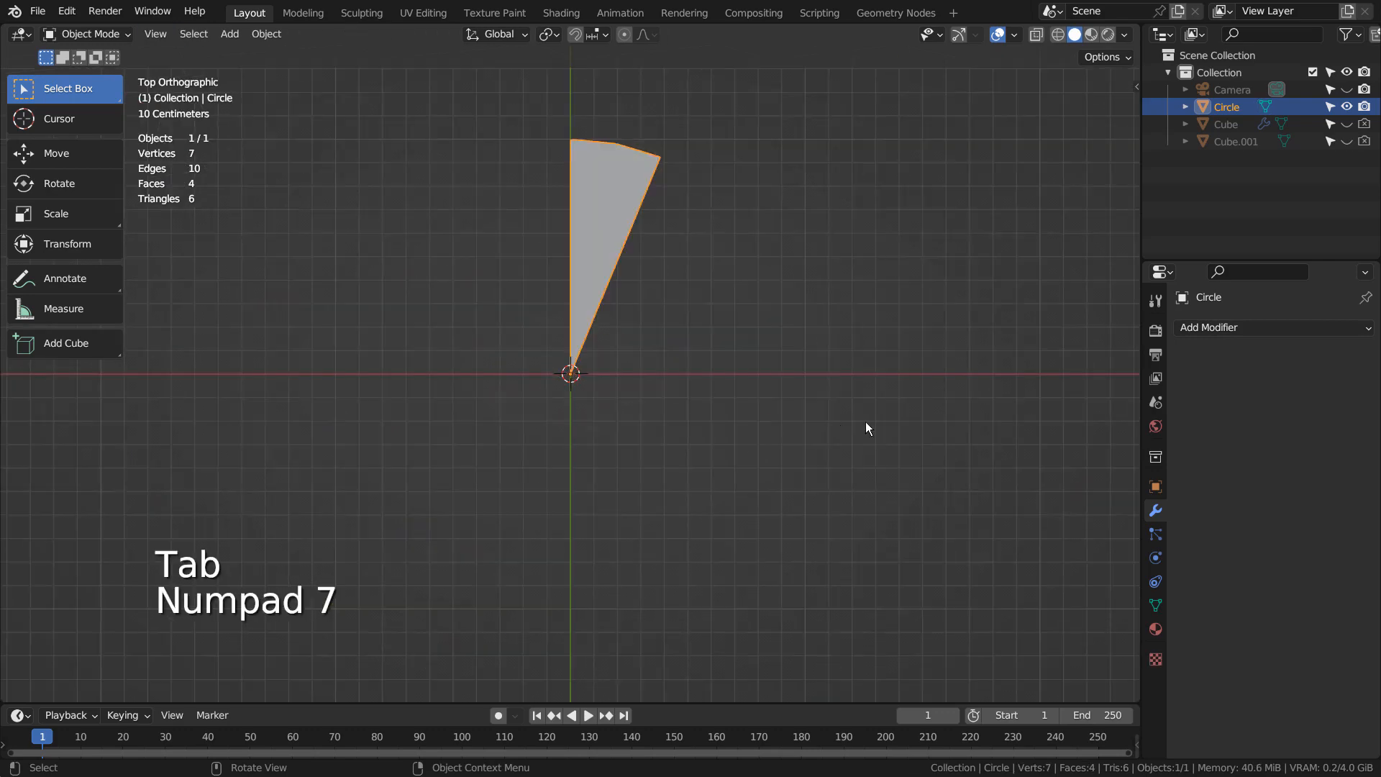
left_click(1215, 327)
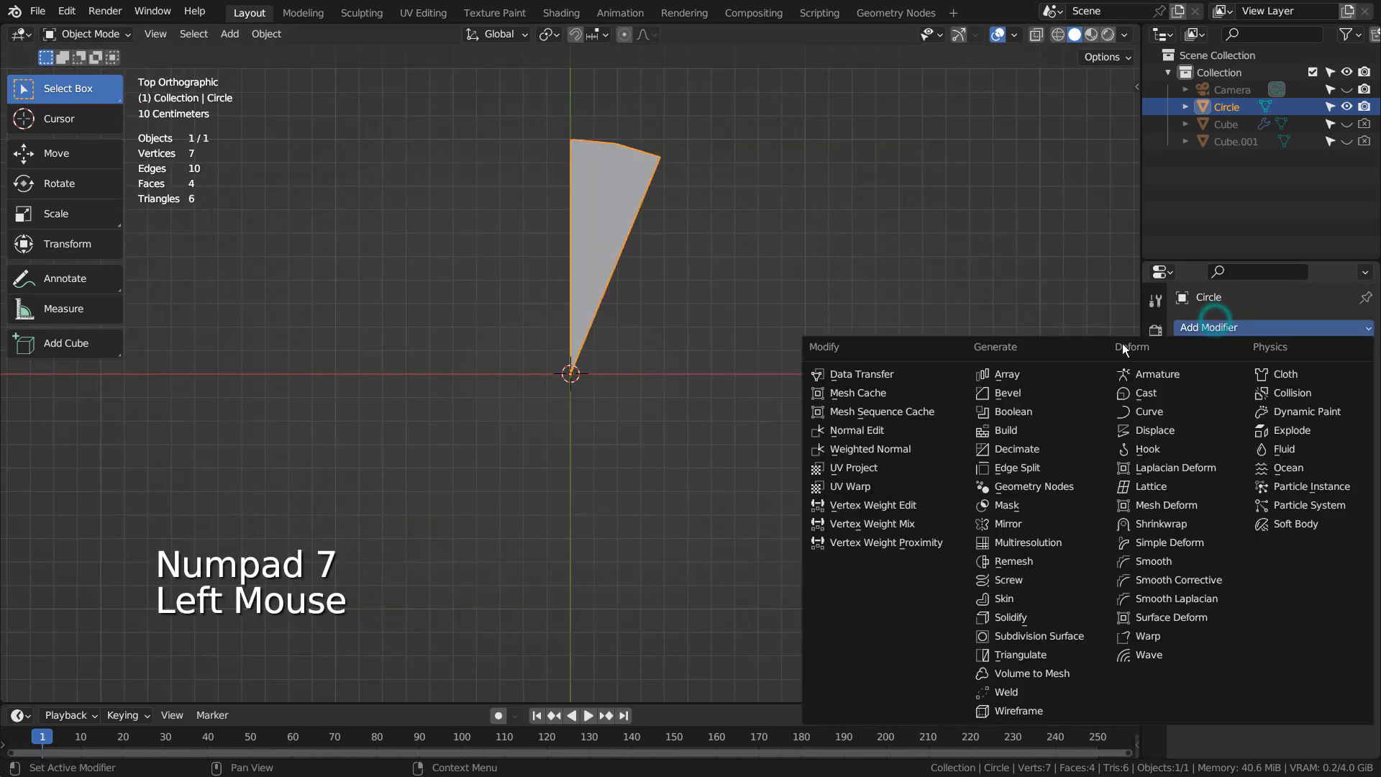
left_click(1039, 374)
key("ctrl+a")
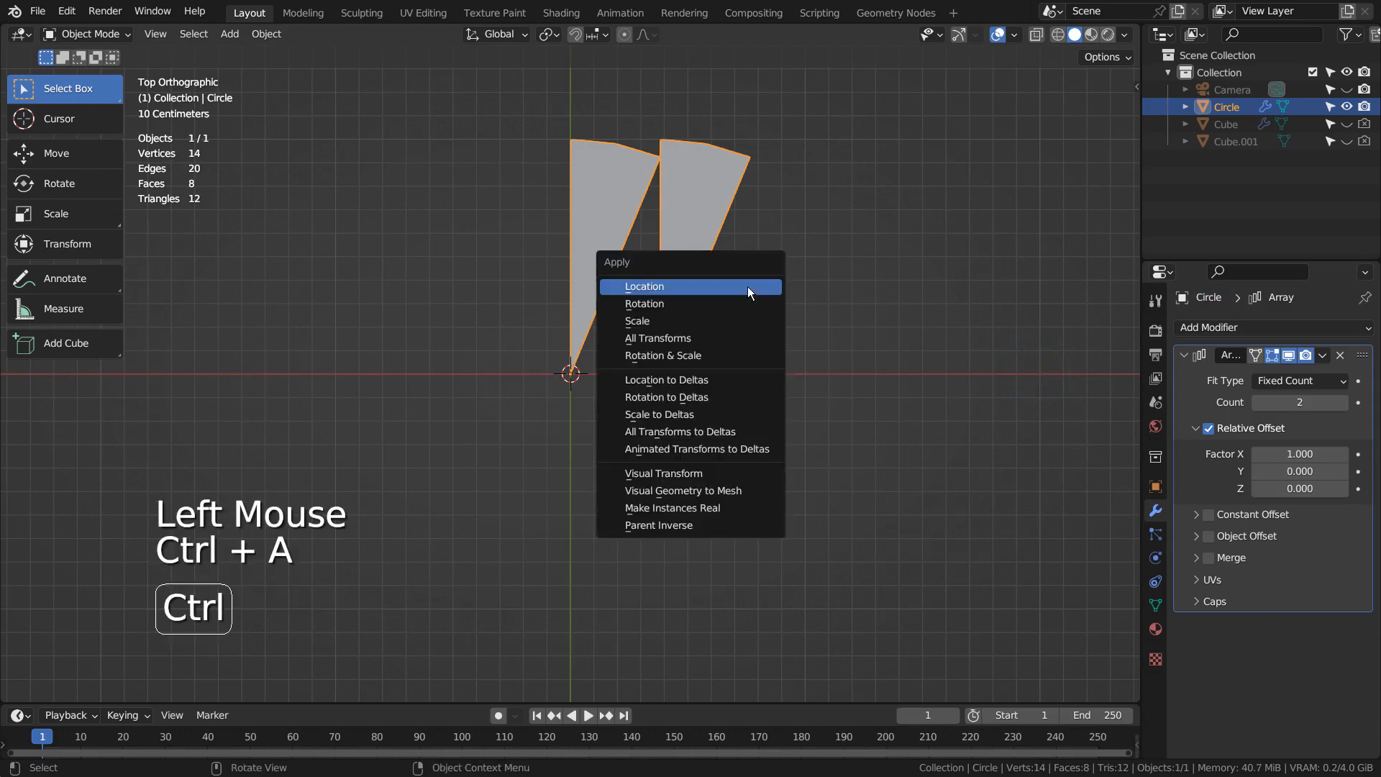
left_click(726, 337)
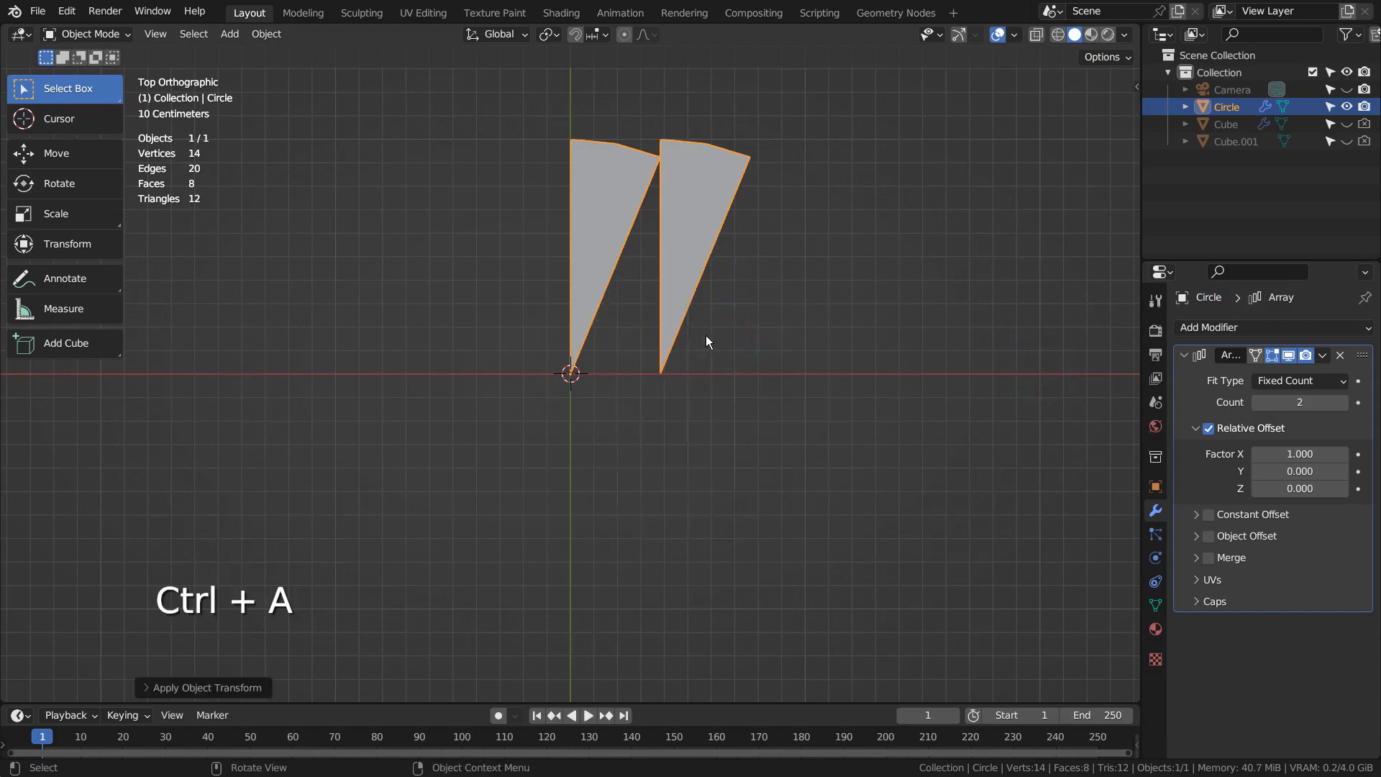
Add a plain axes empty at the world origin
key("shift+a")
mouse_move(692, 504)
left_click(768, 503)
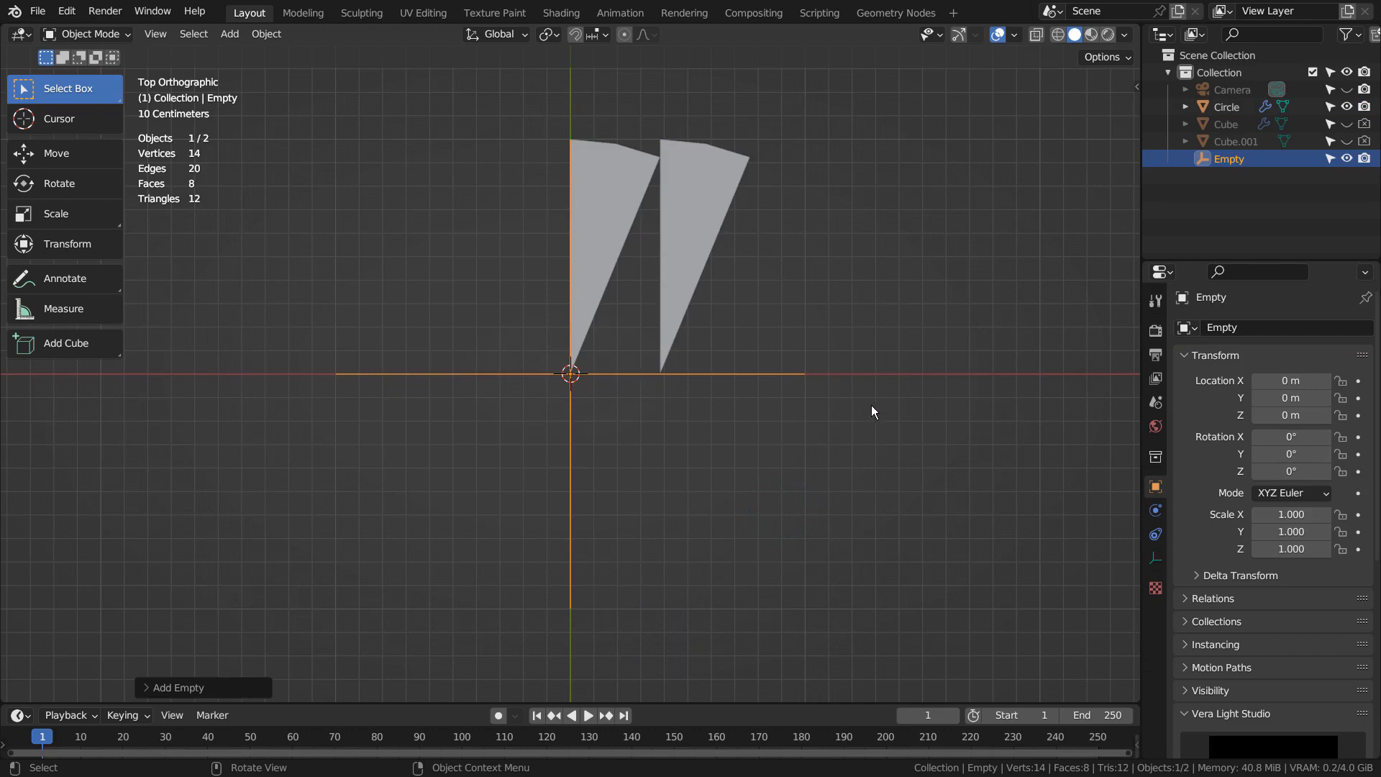
Switch the wedge's Array modifier from Relative Offset to Object Offset, using the Empty as the offset object
left_click(719, 207)
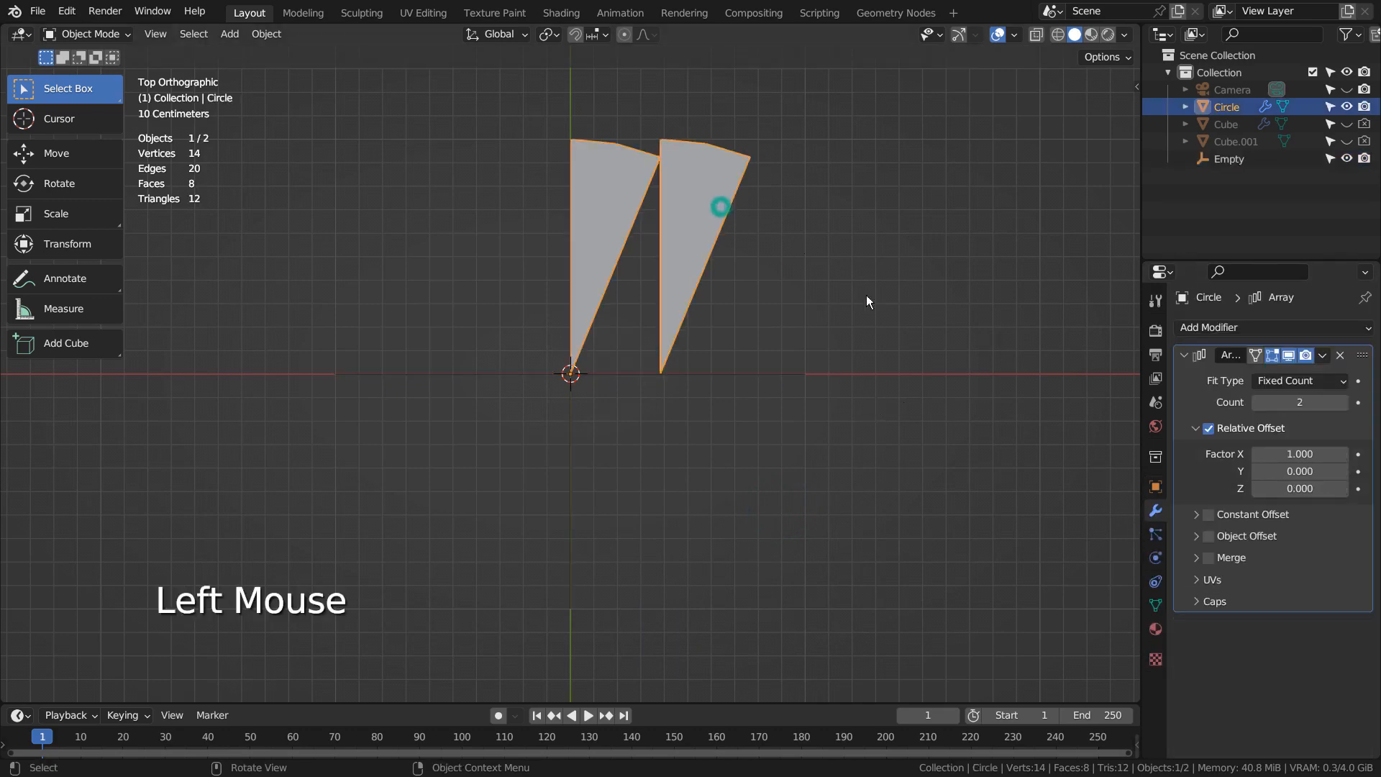
left_click(1286, 382)
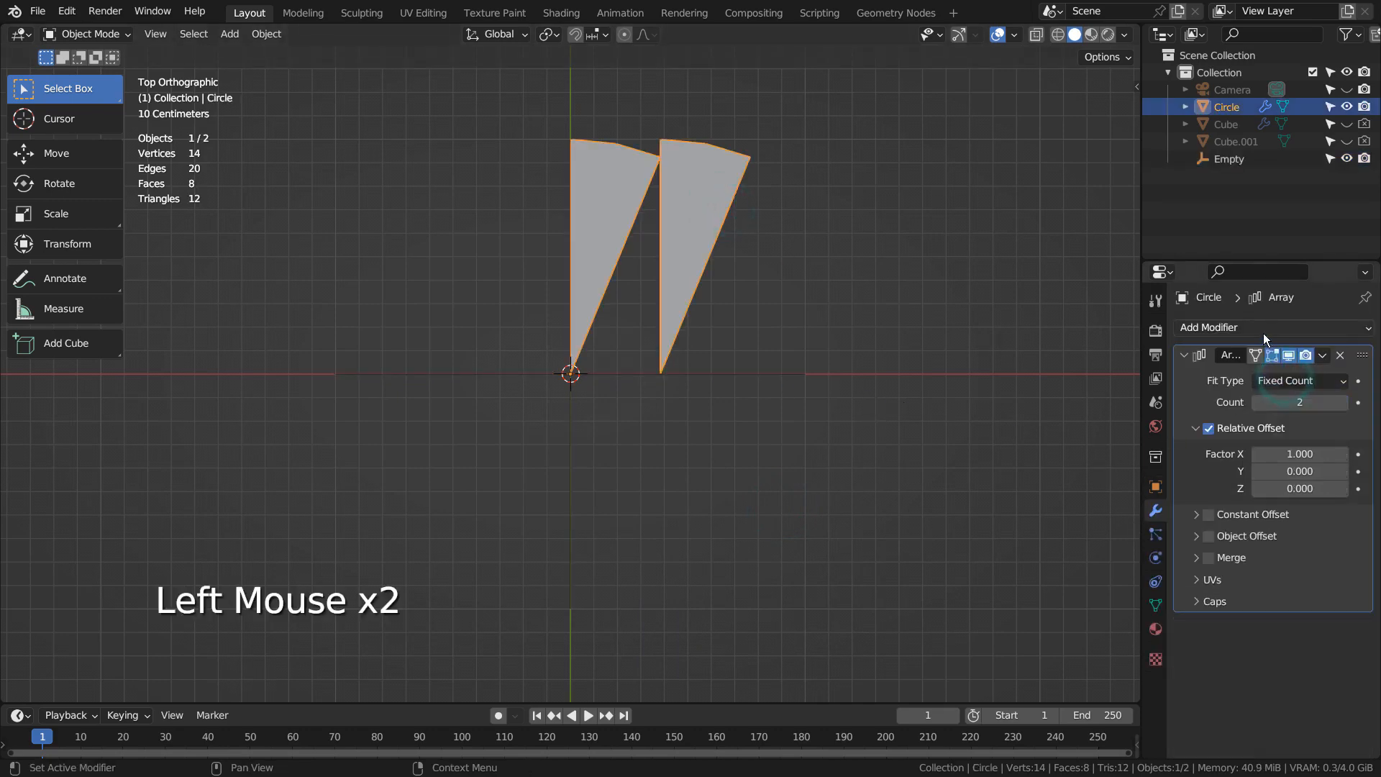
left_click(1278, 382)
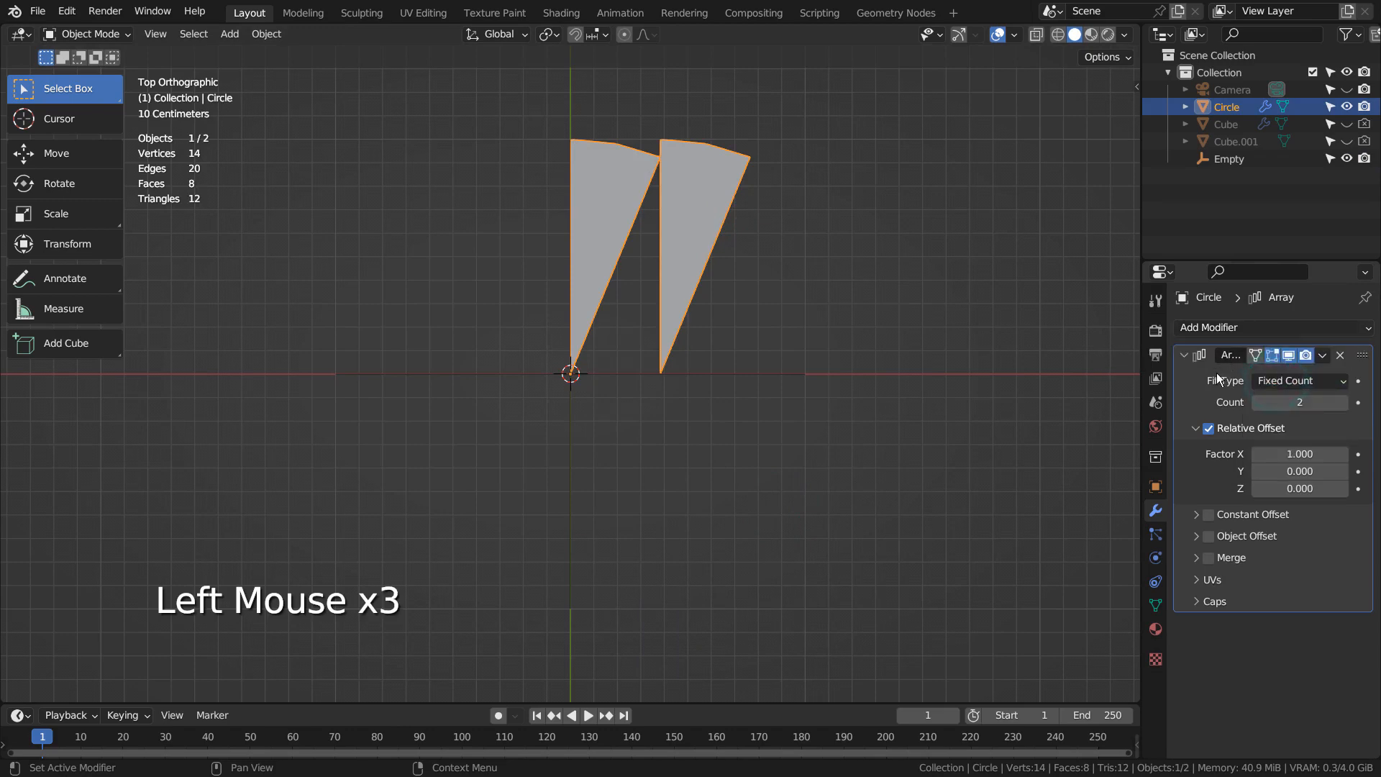
left_click(1209, 427)
left_click(1199, 536)
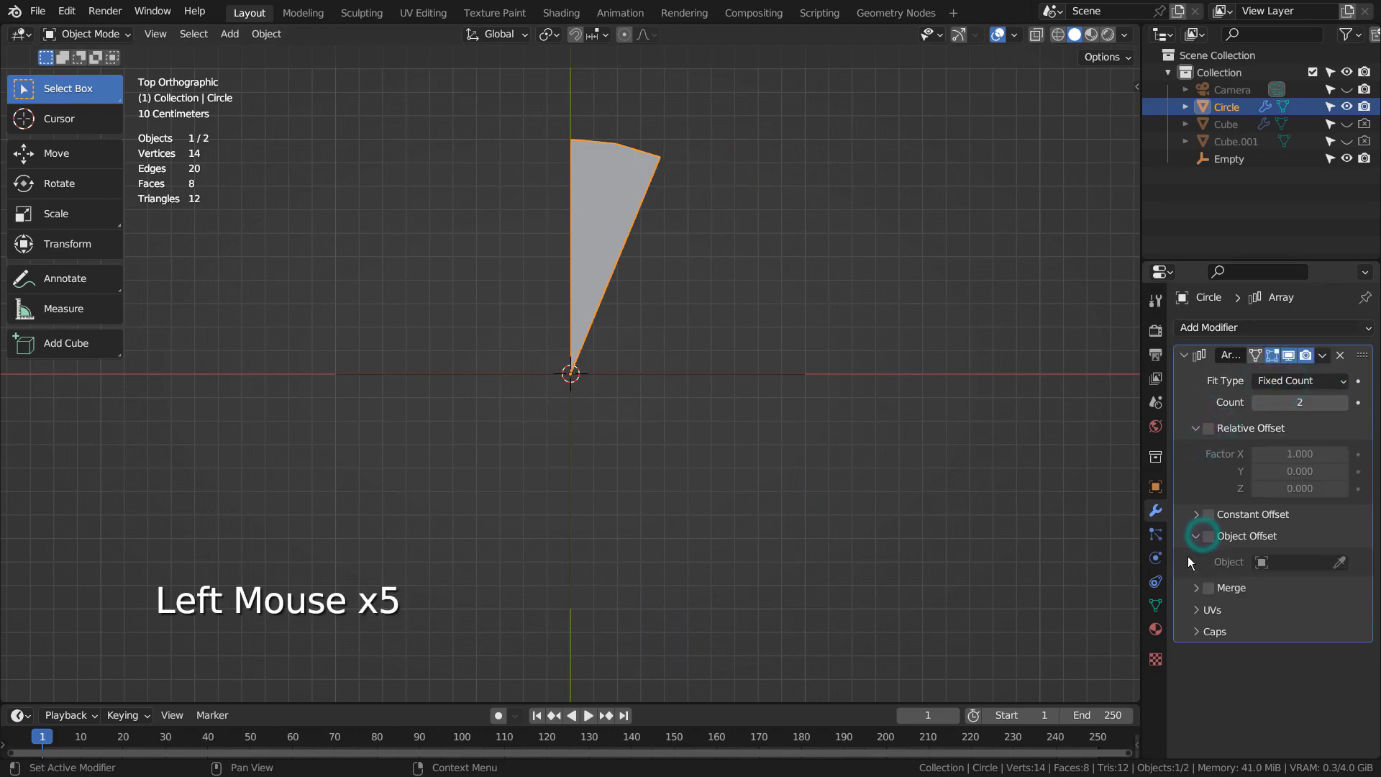
left_click_drag(1276, 566, 1223, 639)
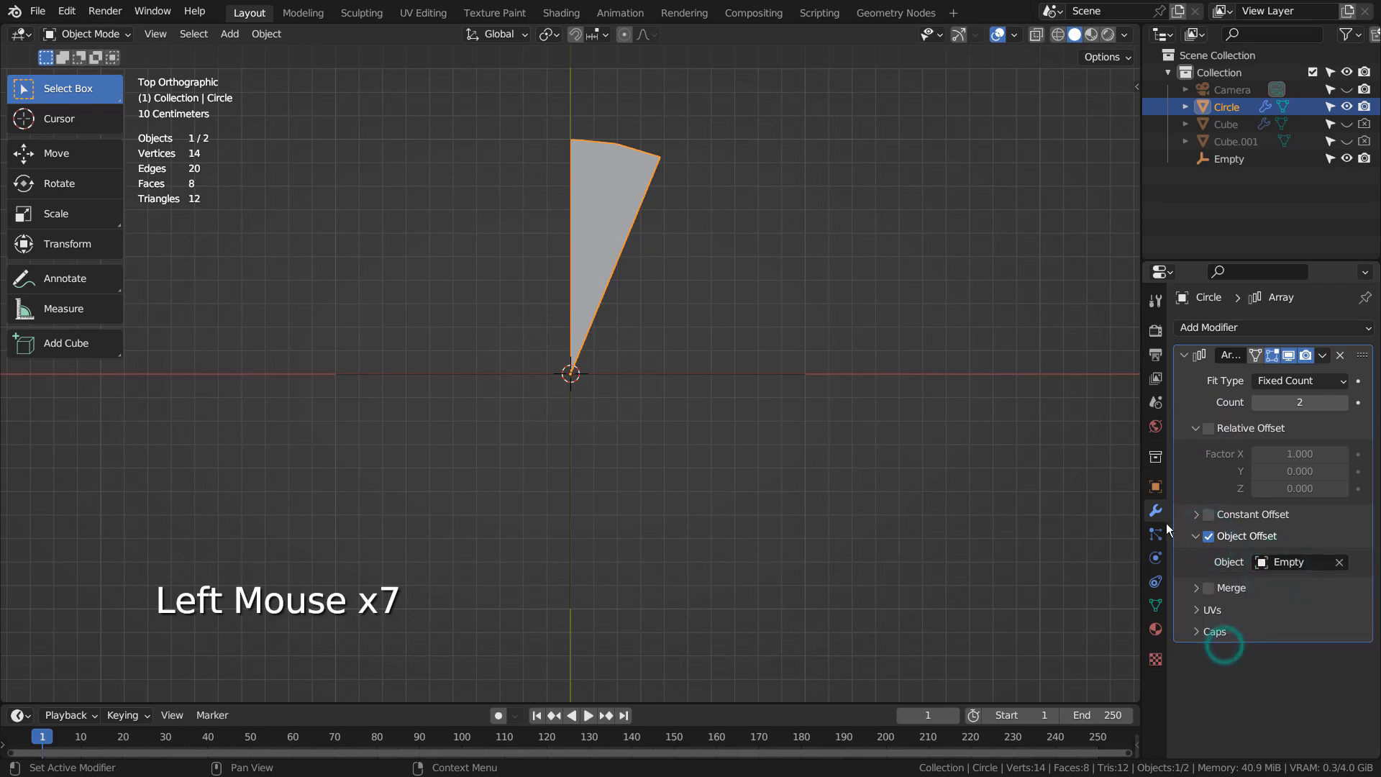
Set the Empty's Z rotation to 20°
left_click(1231, 159)
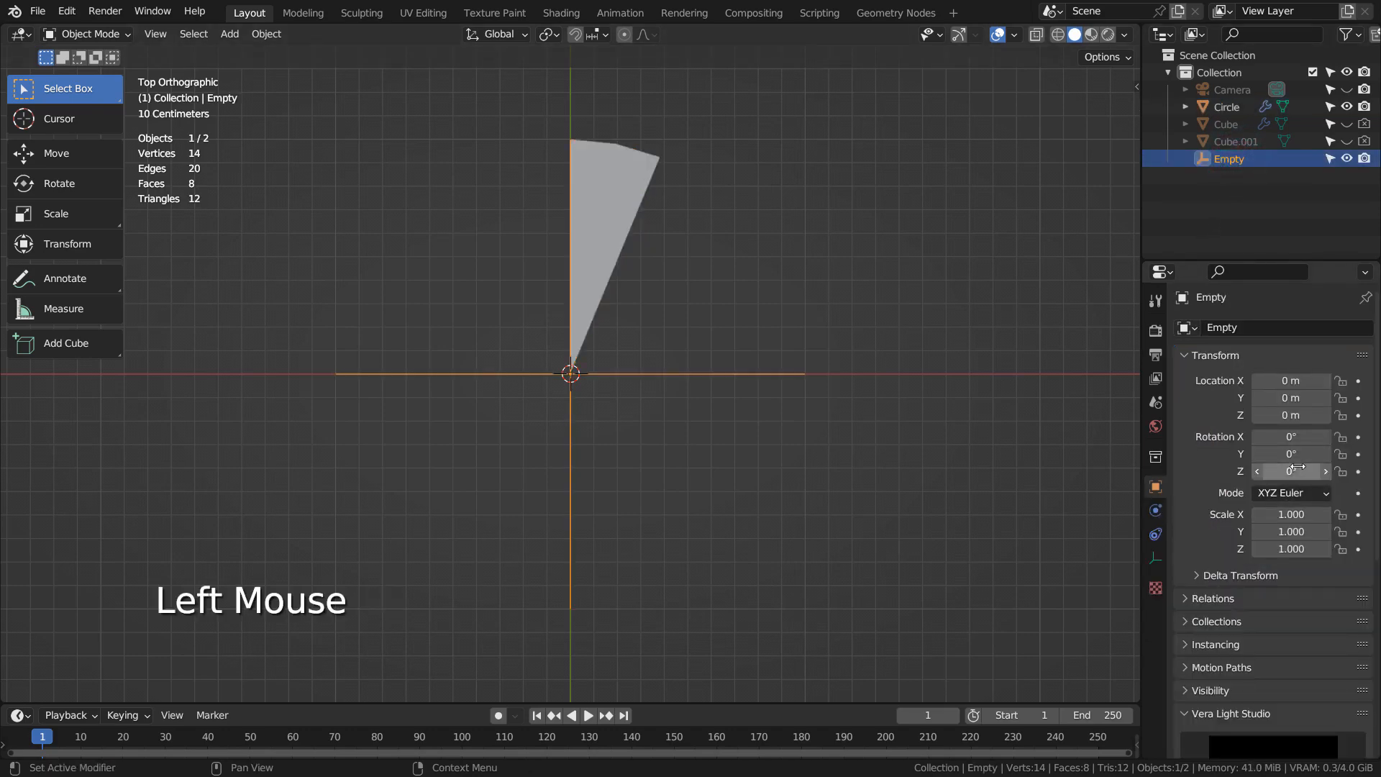
mouse_move(1285, 455)
left_mouse_down()
mouse_move(1324, 454)
mouse_move(1289, 454)
left_mouse_up()
key("ctrl+z")
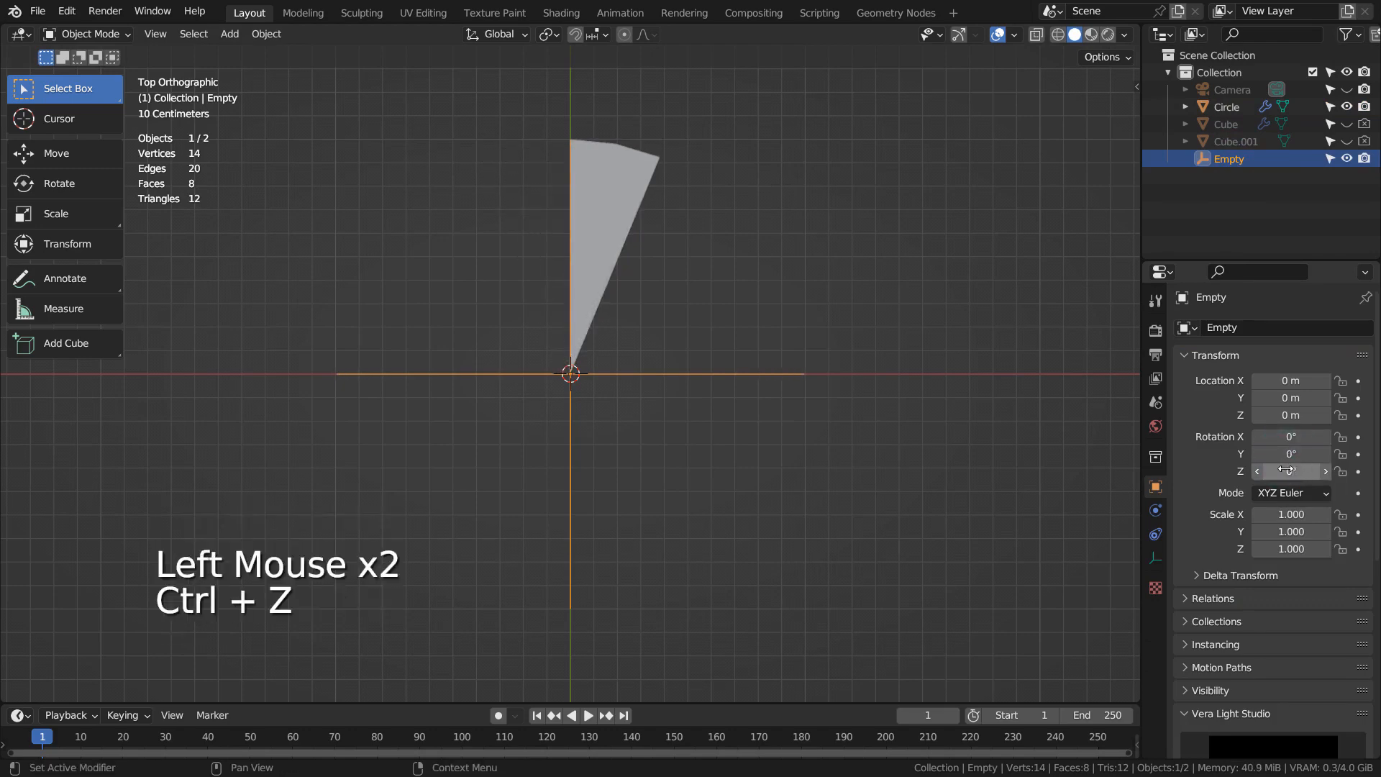
mouse_move(1291, 471)
left_mouse_down()
mouse_move(1327, 471)
mouse_move(1310, 471)
left_mouse_up()
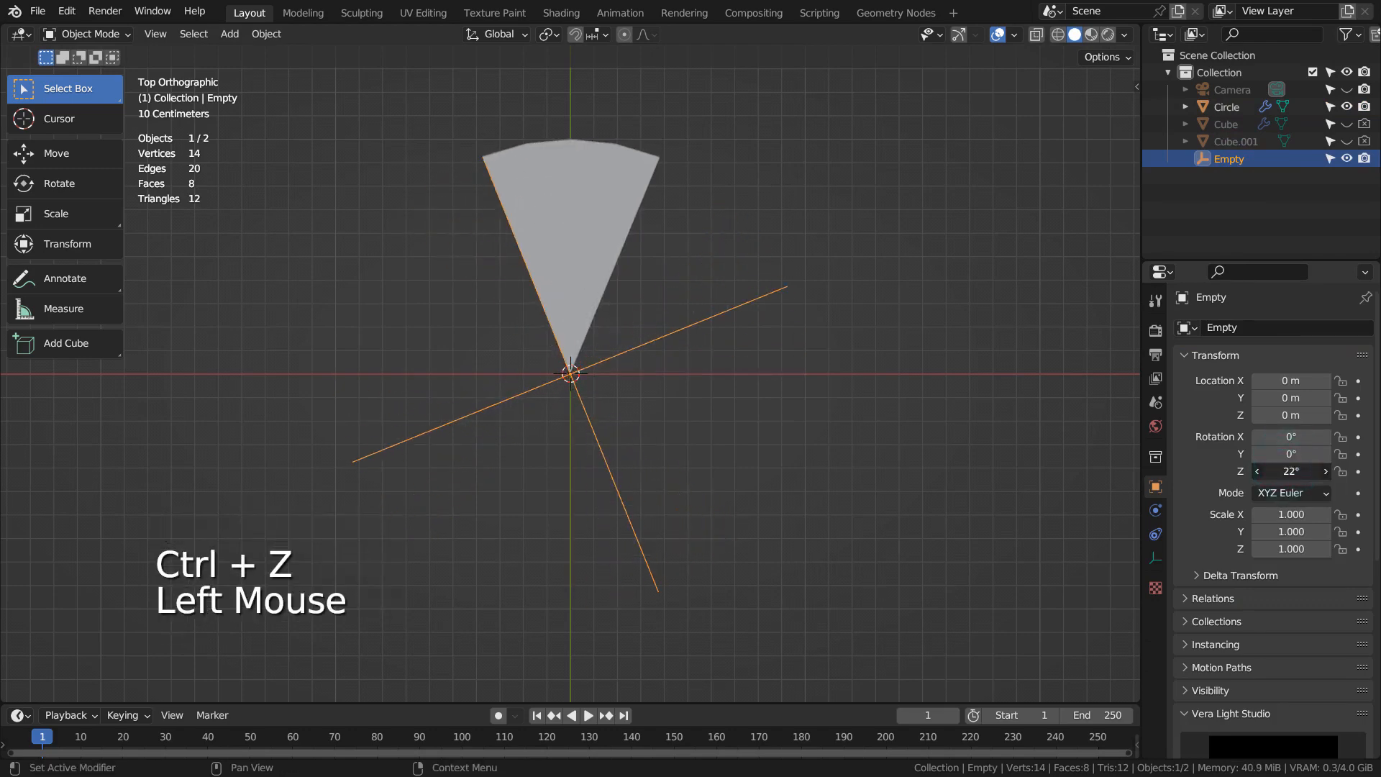
left_click(1287, 469)
type("20")
key("Return")
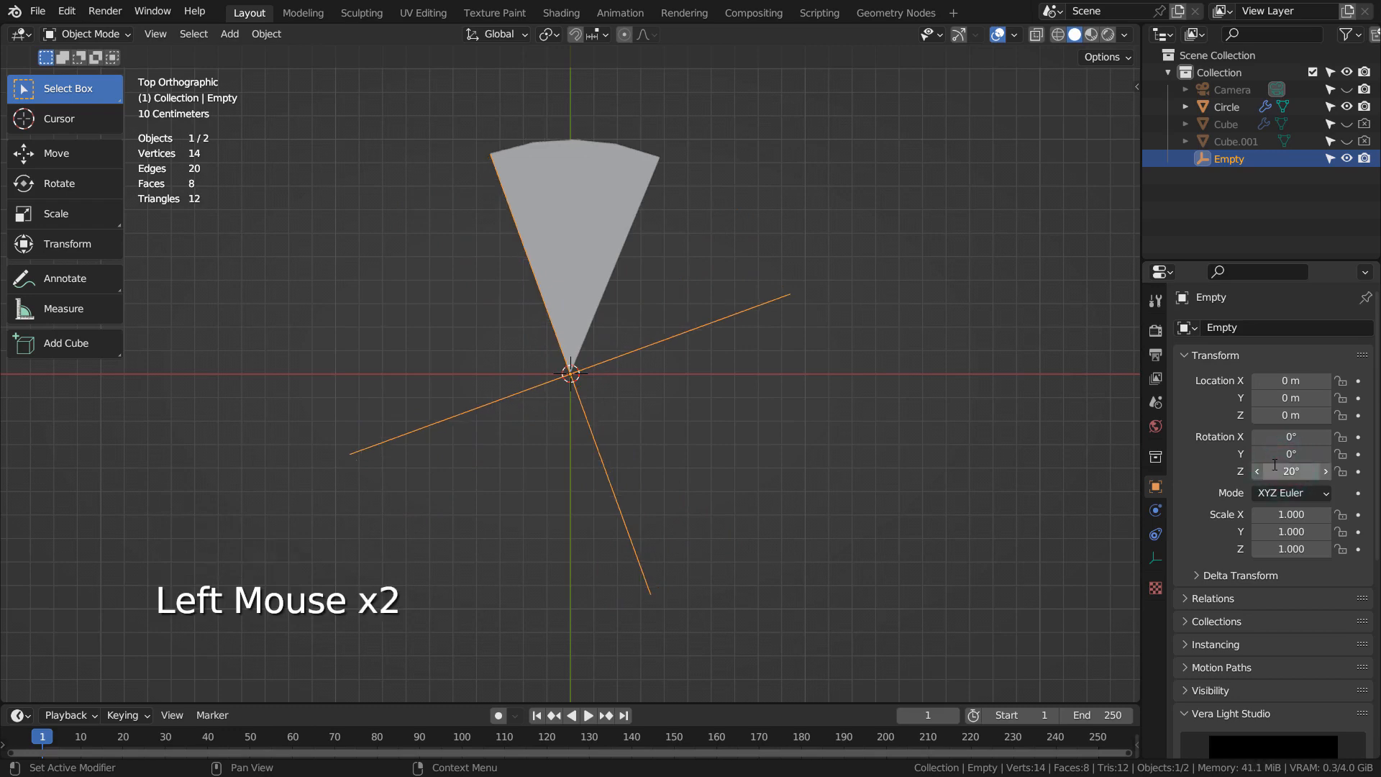
Set the wedge's Array modifier count to 18 to complete the full circle
left_click(524, 176)
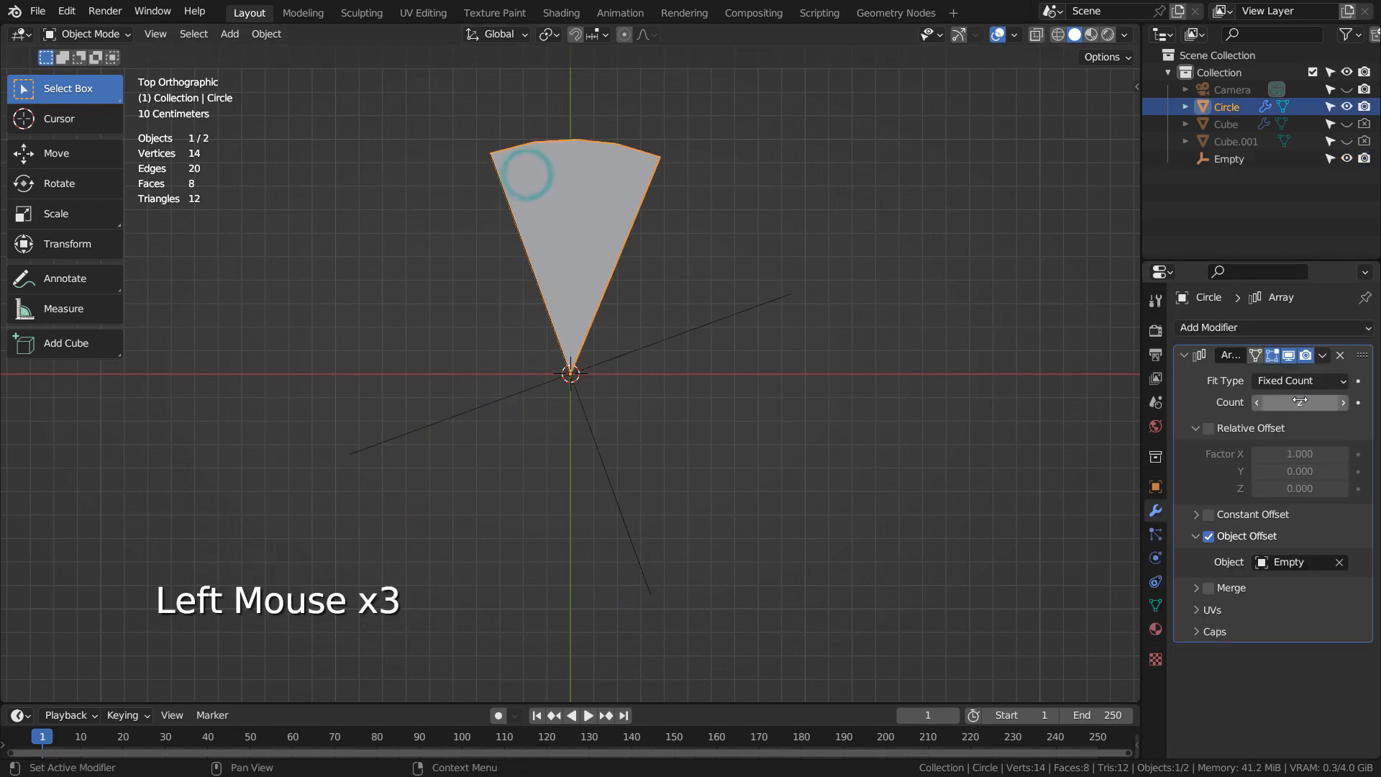
left_click(1298, 401)
type("18")
key("Return")
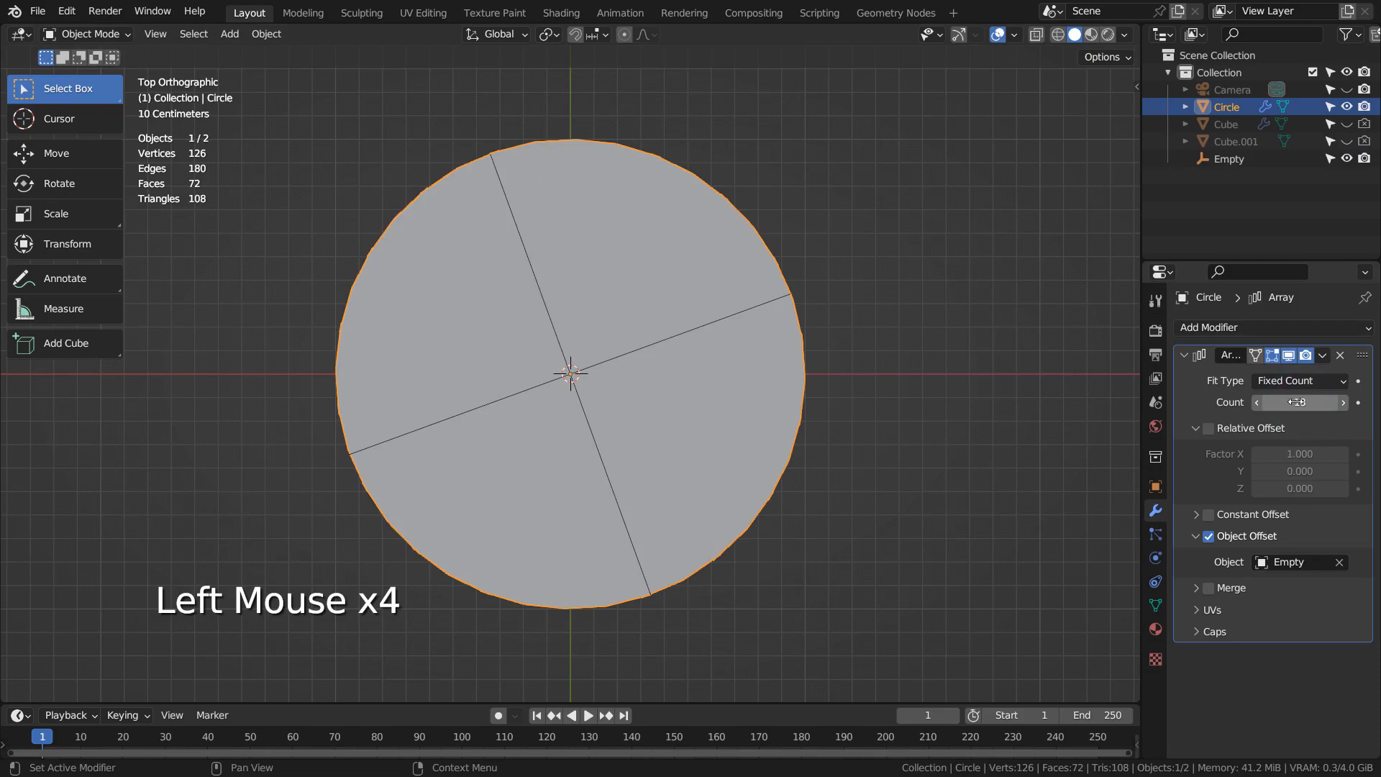
Deselect the radial array and examine the geometry at its centre in wireframe shading
left_click(937, 396)
middle_click_drag(921, 497, 993, 401)
middle_click(900, 479)
key("shift+z")
key("shift+z")
scroll(900, 478, "up", 4)
key("shift+z")
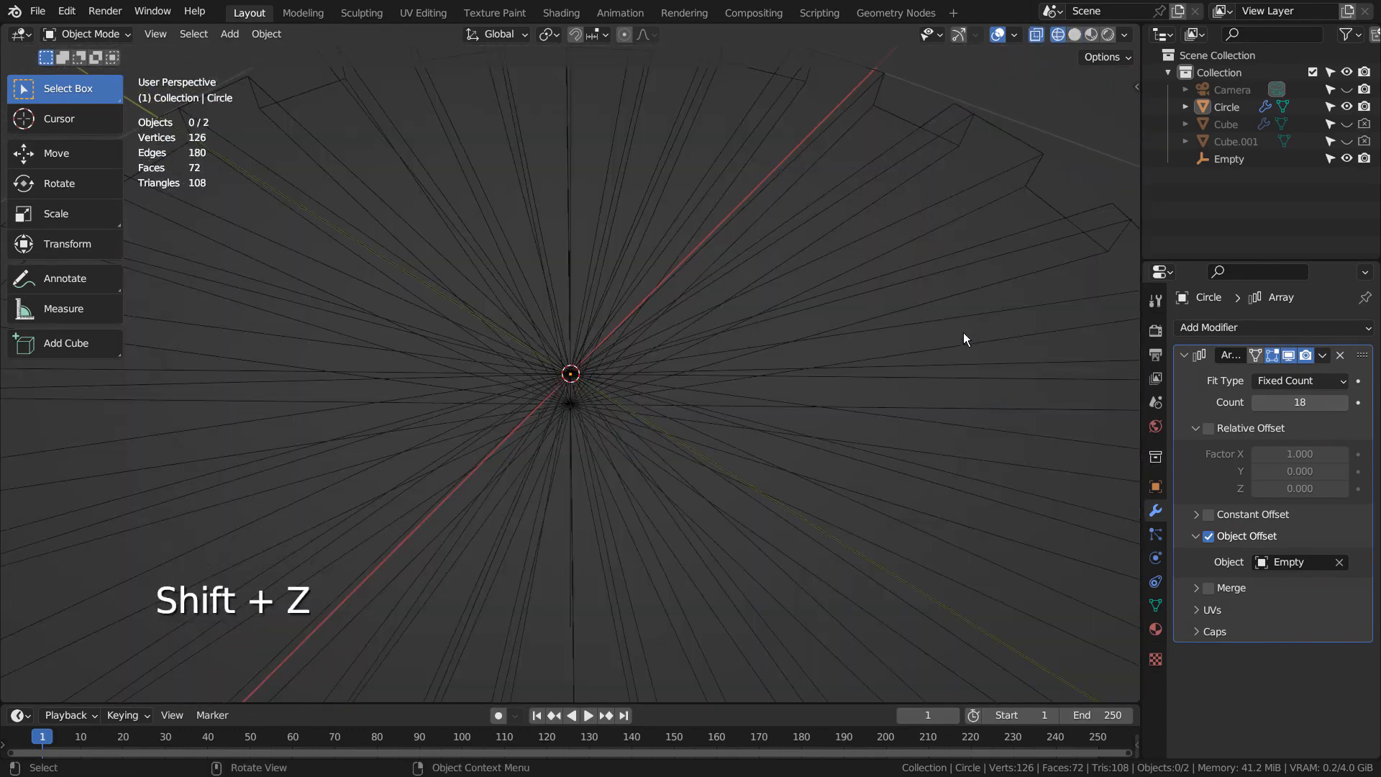
Return to solid shading and examine the wedge's base mesh in Edit Mode from the top view
left_click(1074, 35)
mouse_move(847, 420)
middle_mouse_down()
mouse_move(925, 312)
mouse_move(861, 392)
mouse_move(798, 363)
mouse_move(718, 386)
mouse_move(485, 503)
mouse_move(698, 491)
mouse_move(700, 518)
middle_mouse_up()
scroll(925, 312, "down", 3)
key("Tab")
key("KP_7")
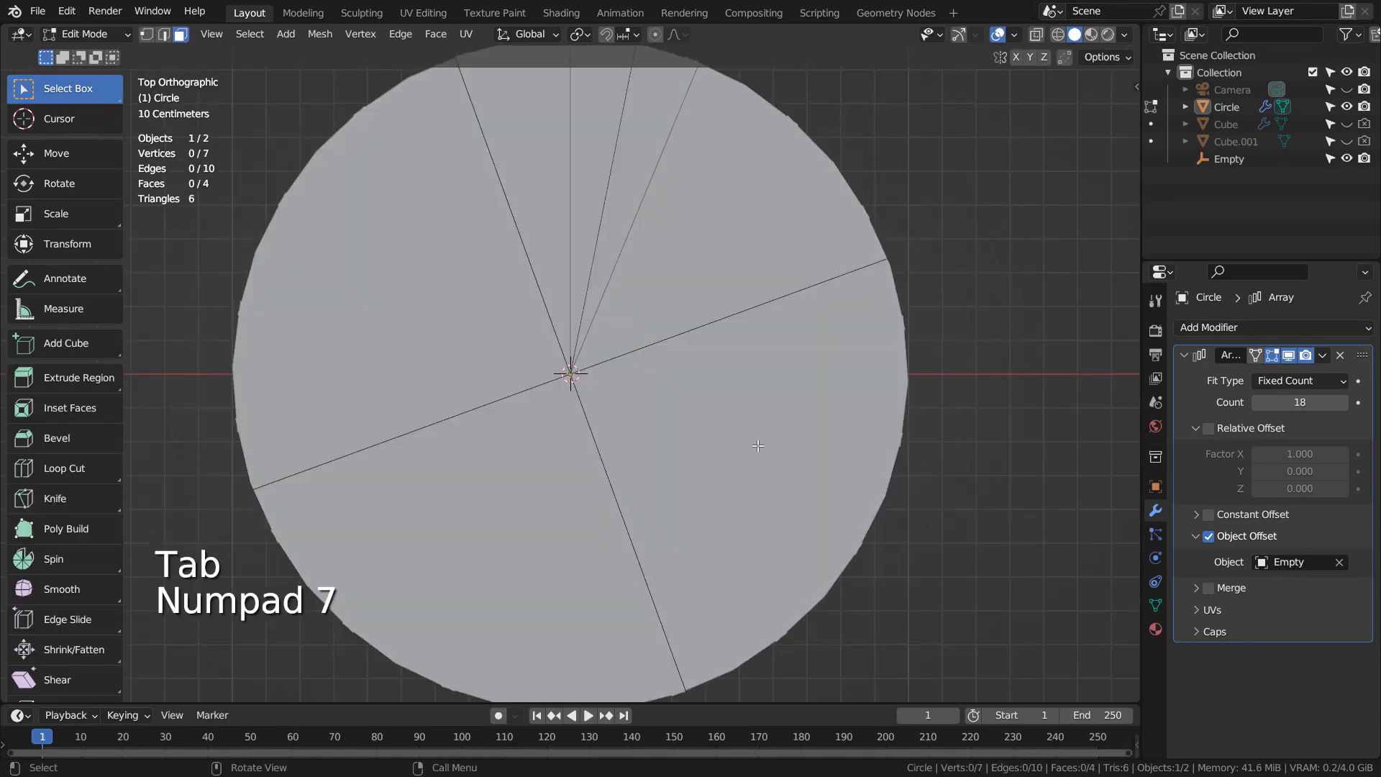
key("Tab")
key("Tab")
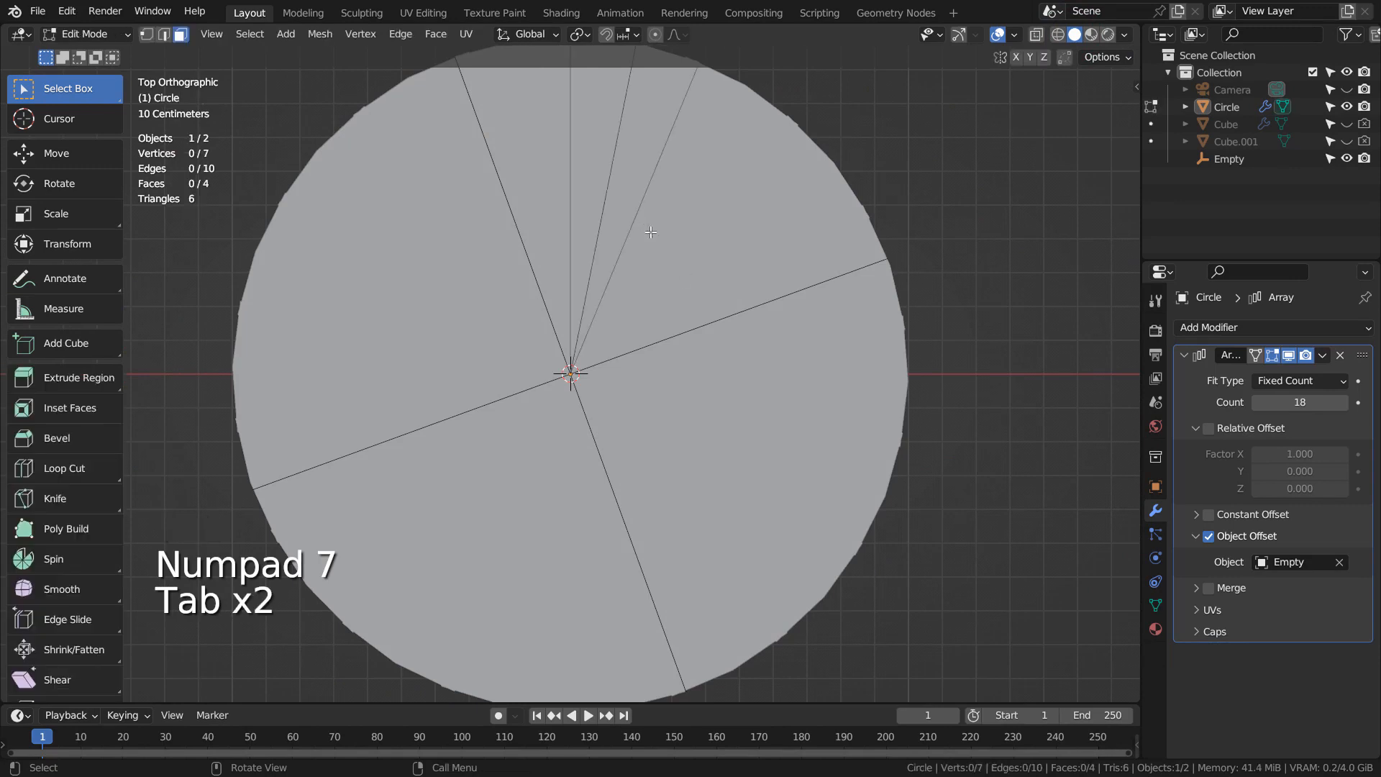
key("Tab")
Delete the arrayed Circle wedge and the Empty from the scene
key("x")
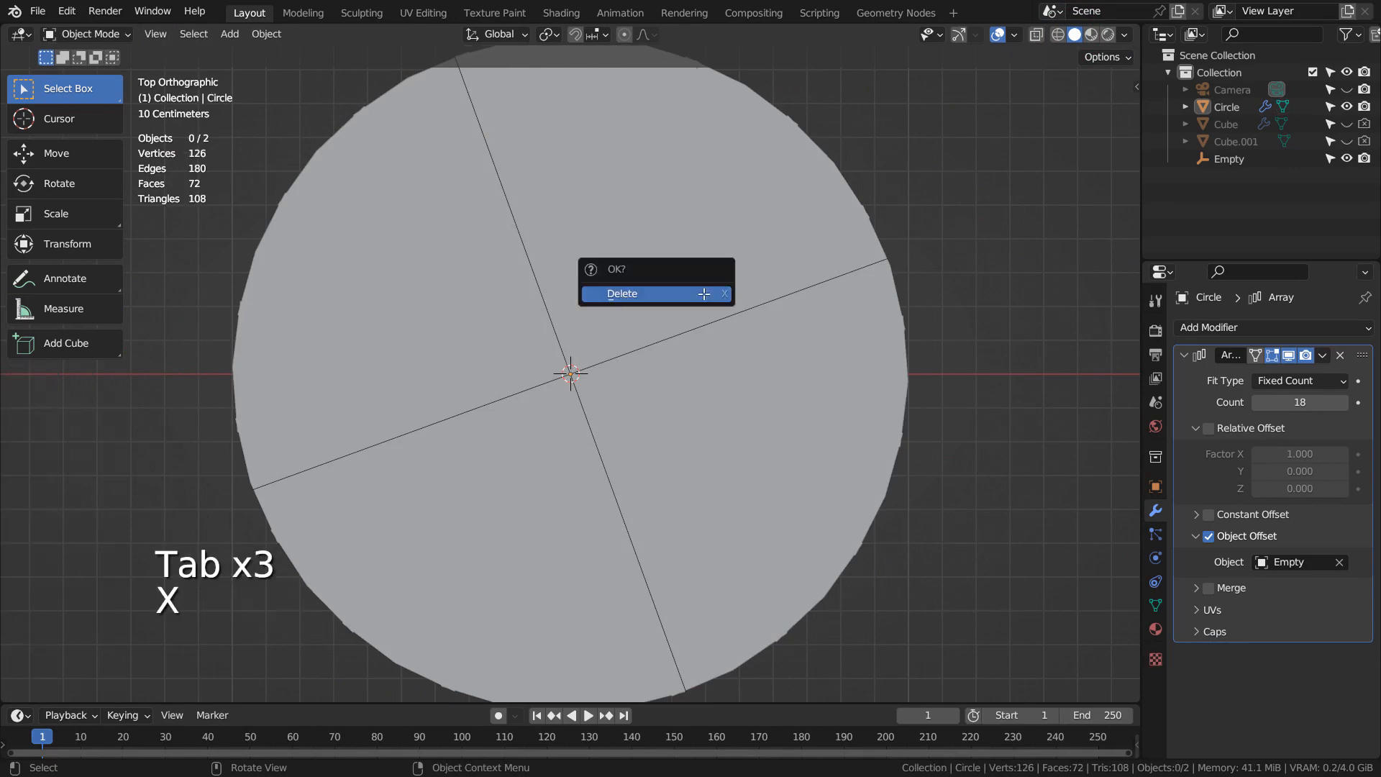
left_click(703, 292)
key("x")
left_click(703, 294)
left_click(660, 335)
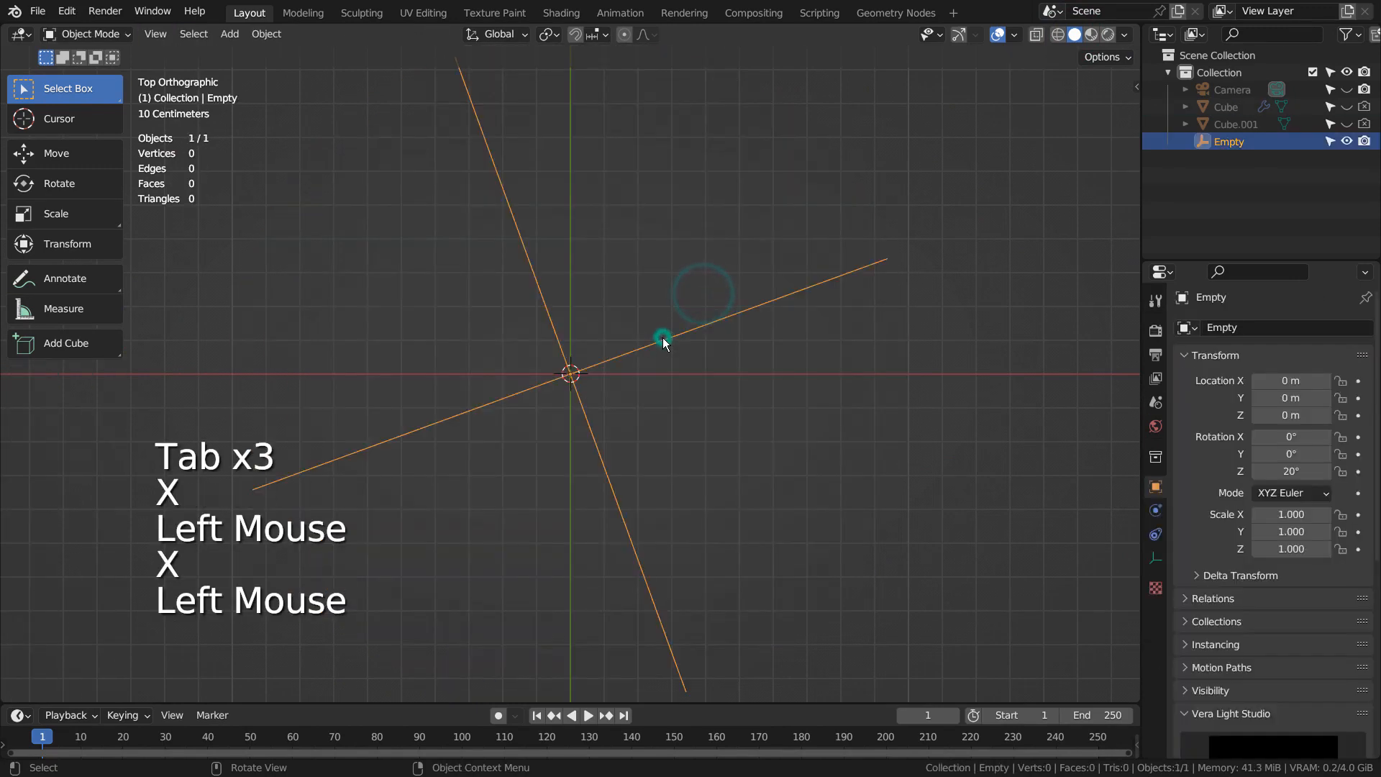
key("x")
left_click(662, 336)
Unhide Cube.001, bring the whole ridged panel into view and select it
left_click(1346, 124)
left_click(814, 262)
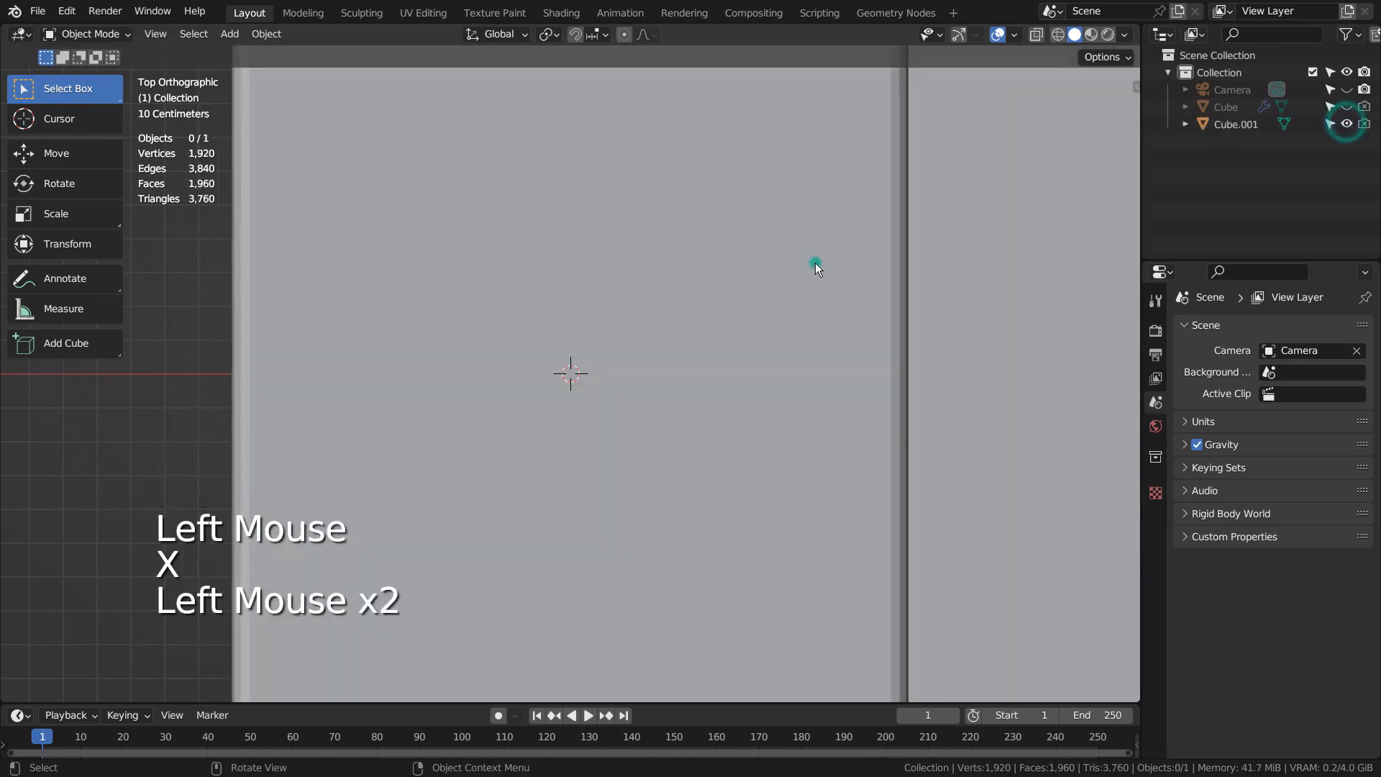
scroll(802, 302, "down", 5)
middle_click_drag(1099, 421, 770, 424, "shift")
scroll(748, 467, "down", 1, "shift")
scroll(767, 466, "down", 2)
left_click(768, 414)
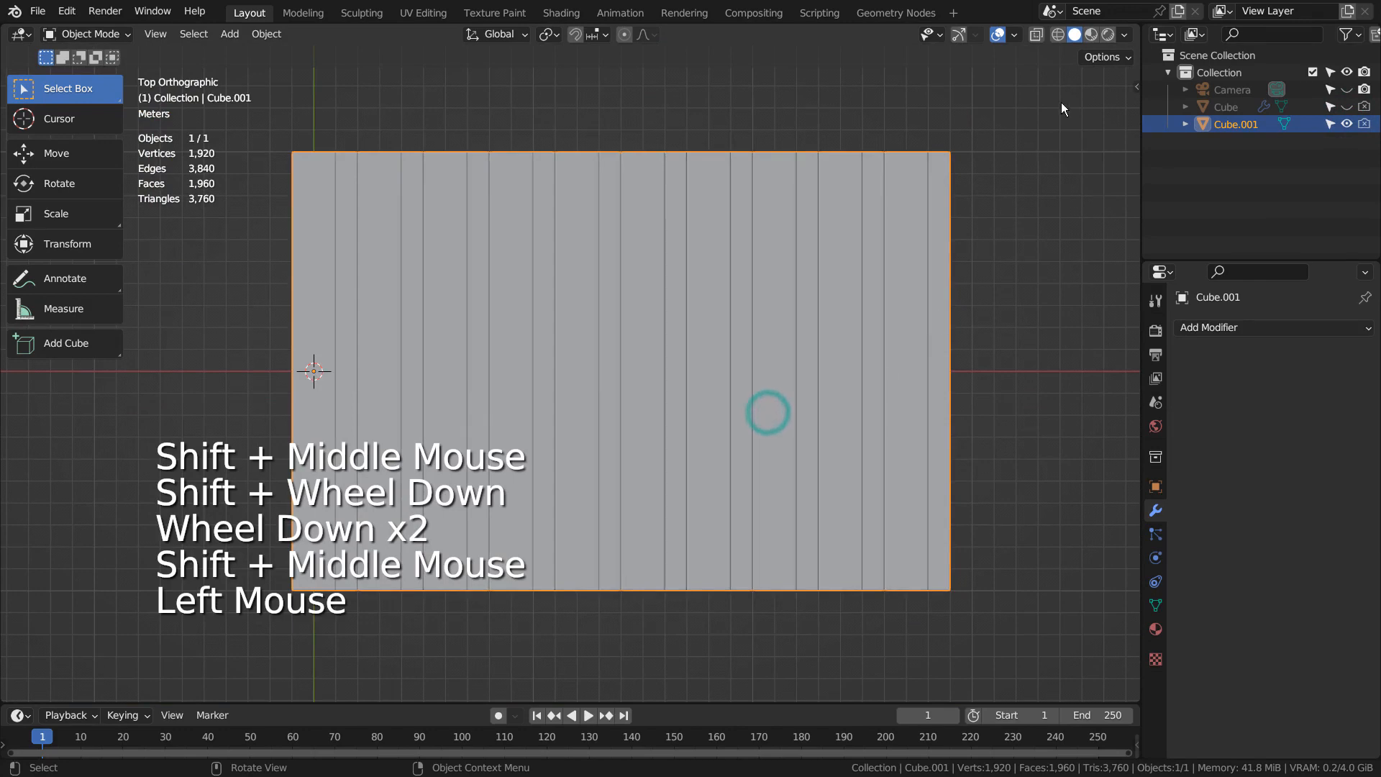
Preview the deselected panel's material in rendered shading and return to solid shading
left_click(1106, 38)
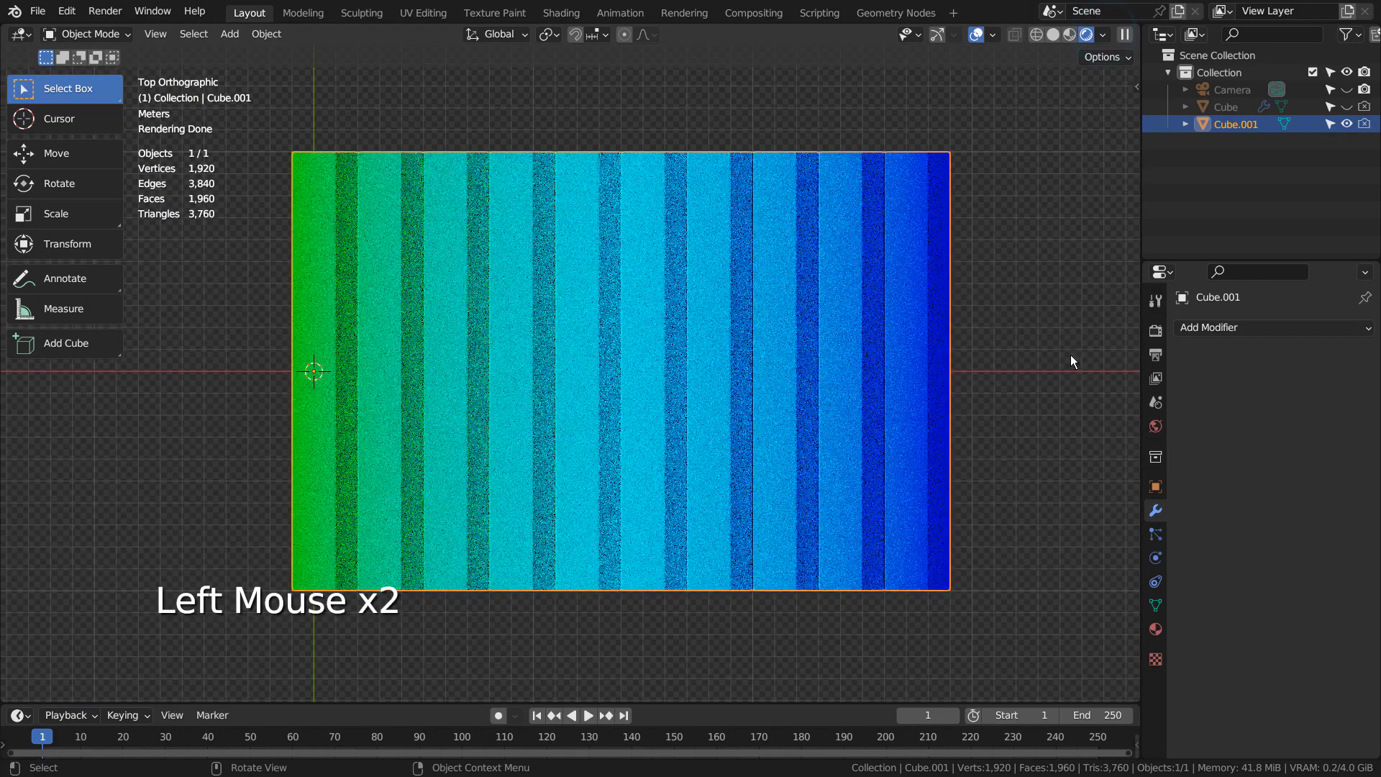
left_click(1071, 356)
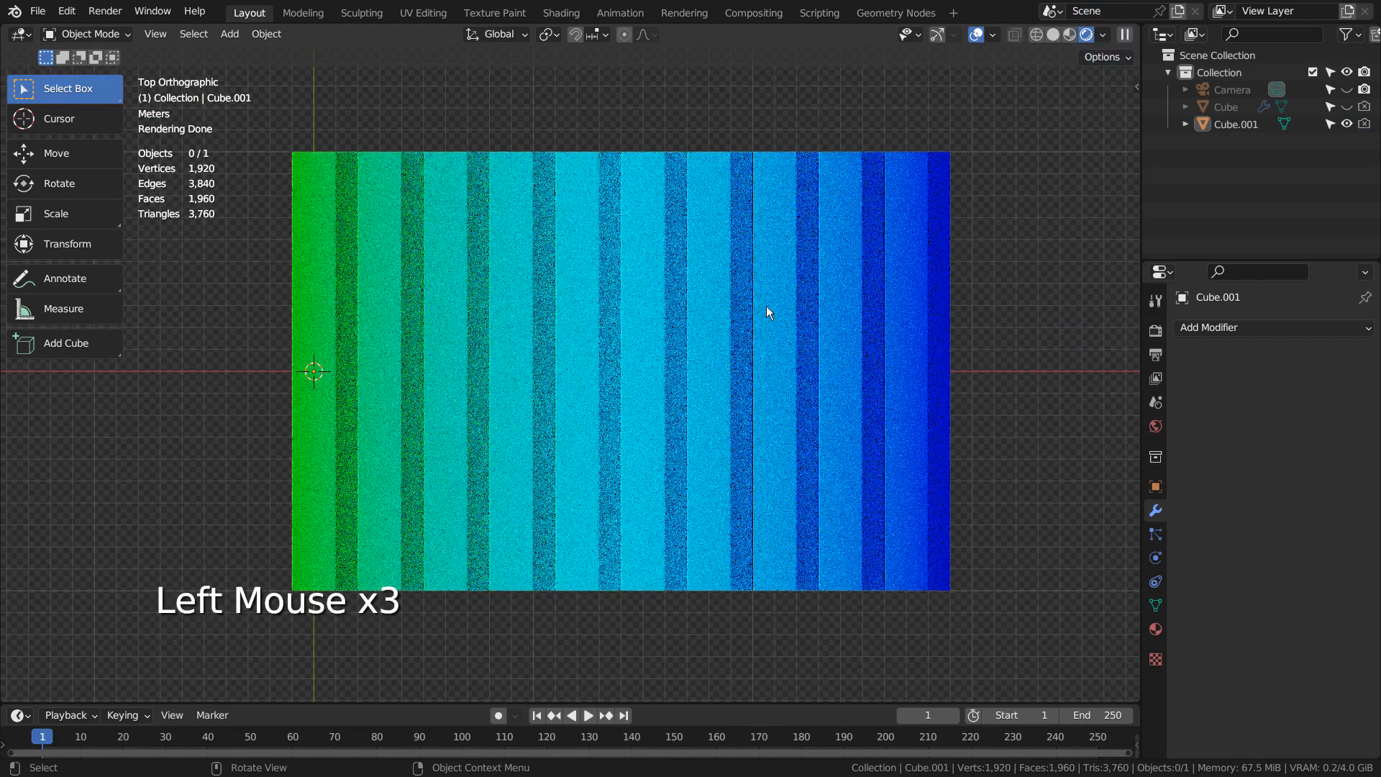
left_click(1052, 35)
Select the panel and display its material nodes in a maximized shader editor of the Shading workspace
left_click(807, 284)
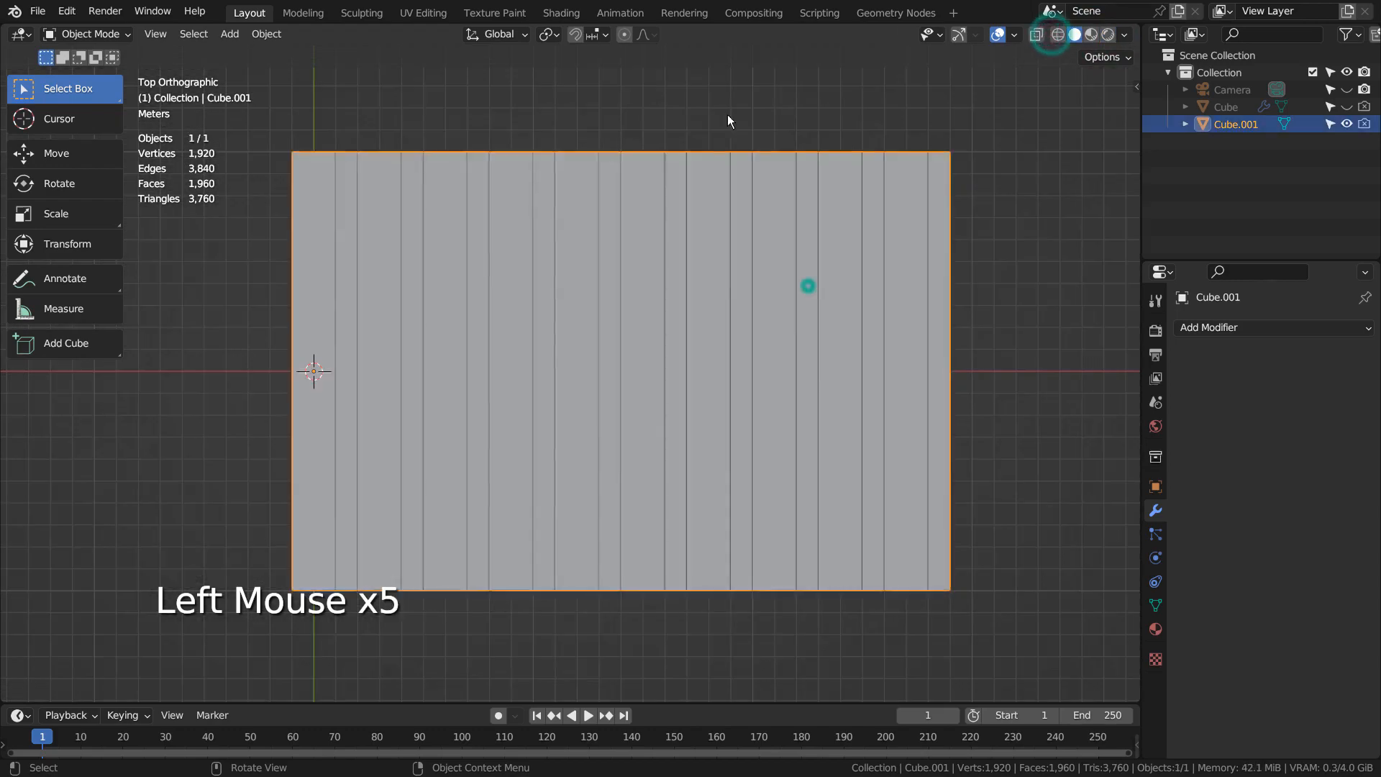
left_click(561, 13)
key("ctrl+space")
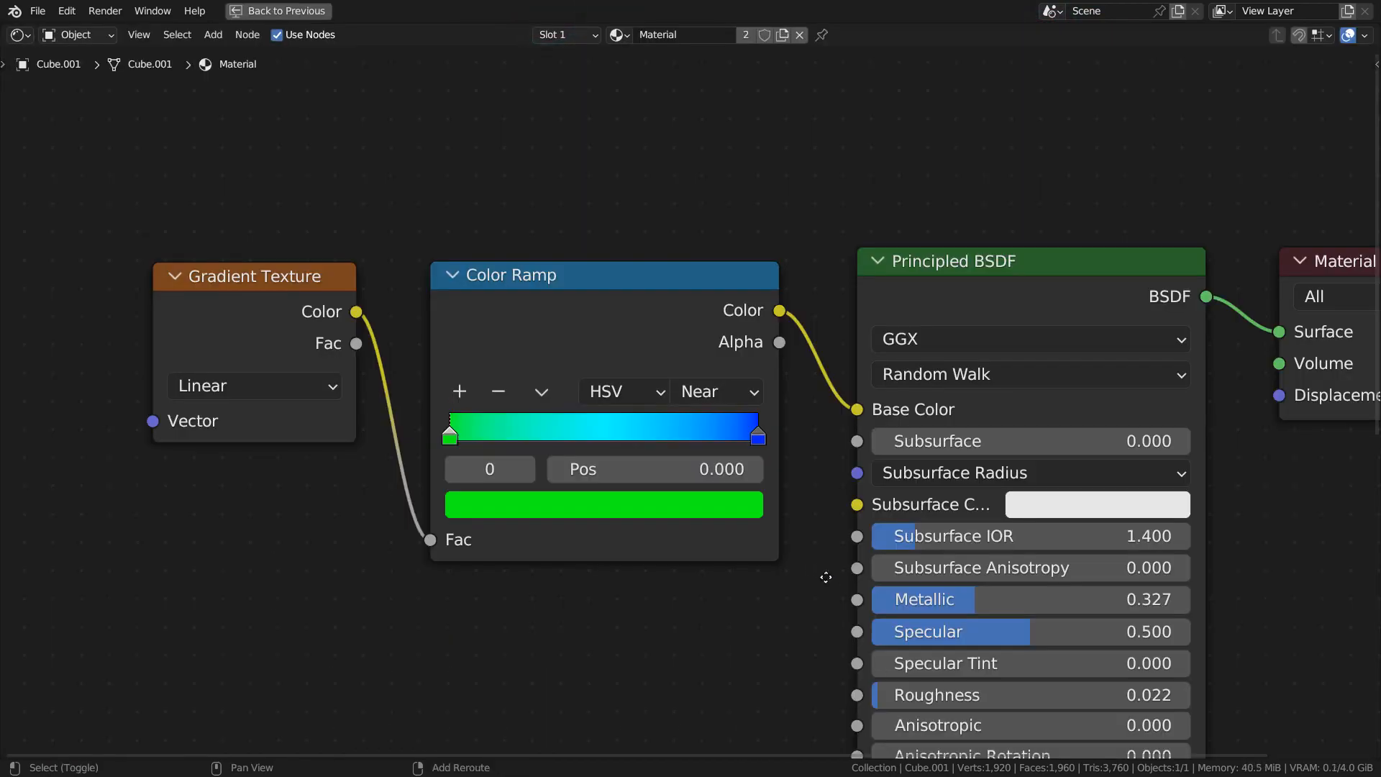
Examine the panel's Gradient Texture, Color Ramp and Principled BSDF nodes, including the Color Ramp's colour mode options
middle_click_drag(812, 560, 713, 393)
scroll(713, 394, "down", 2)
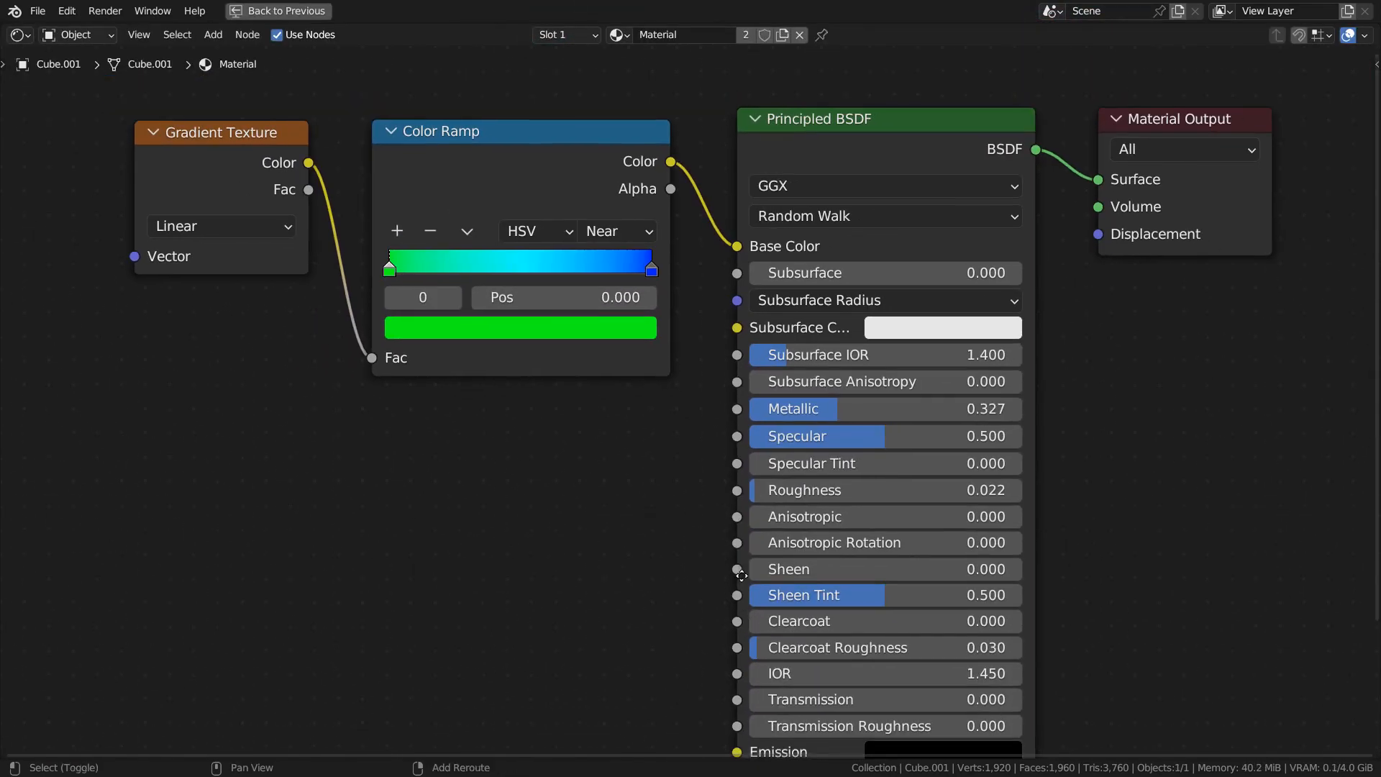
middle_click_drag(748, 608, 691, 540)
scroll(748, 546, "down", 2)
scroll(692, 559, "down", 1)
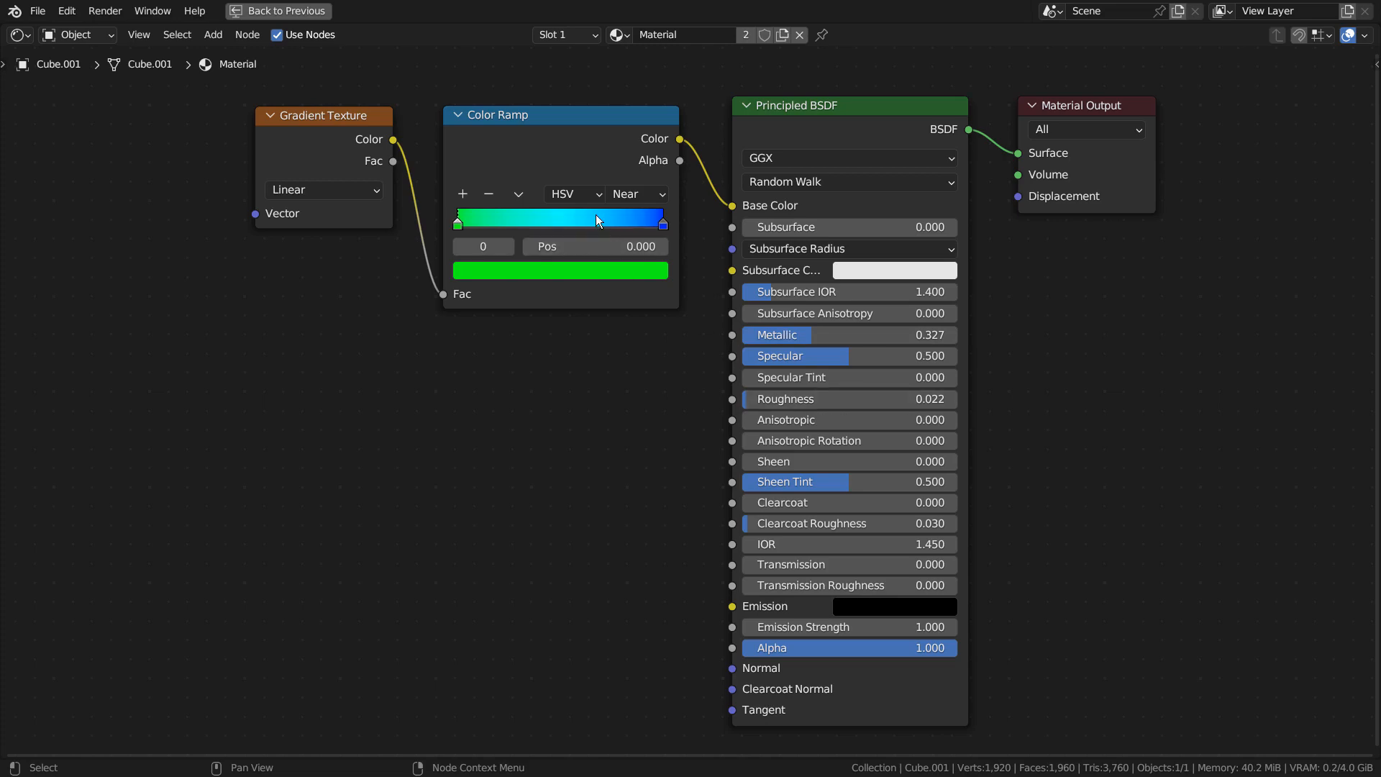
left_click(596, 193)
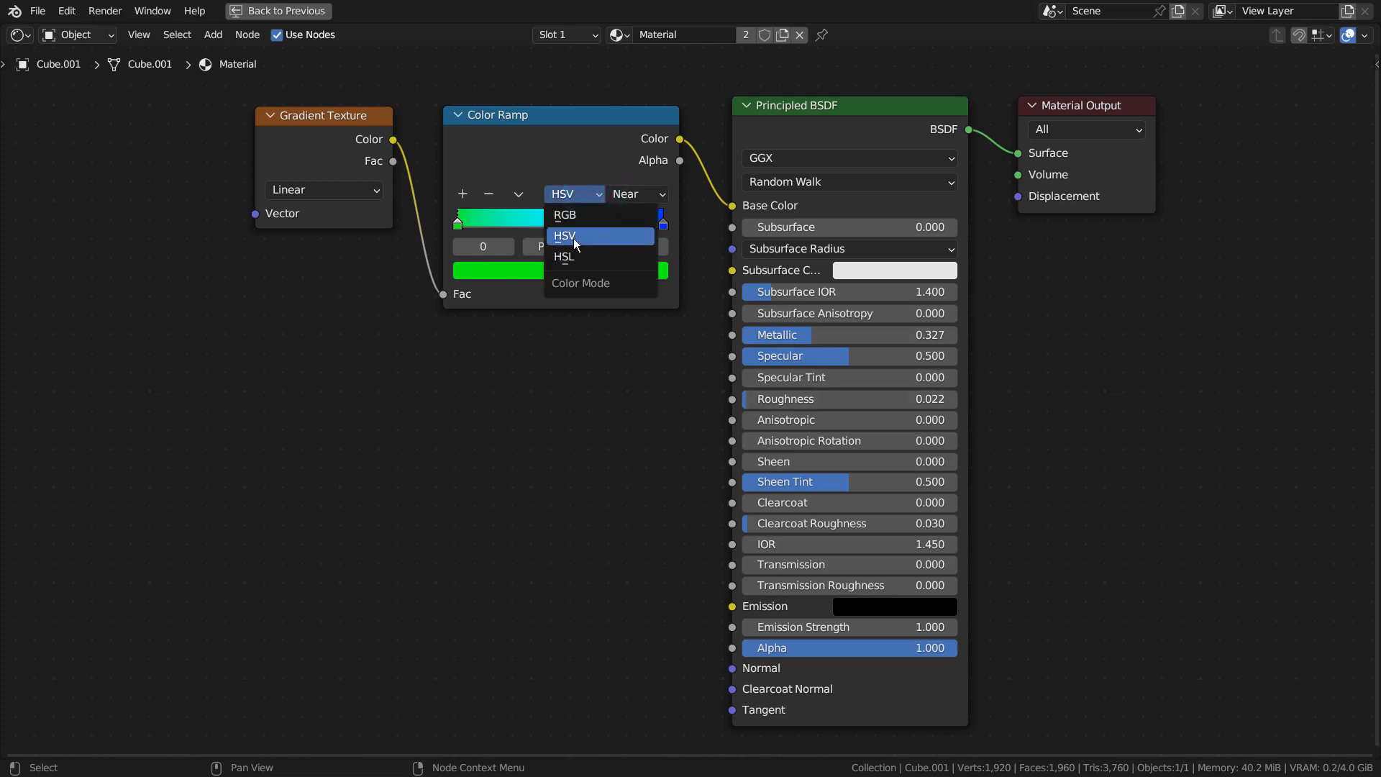
left_click(321, 327)
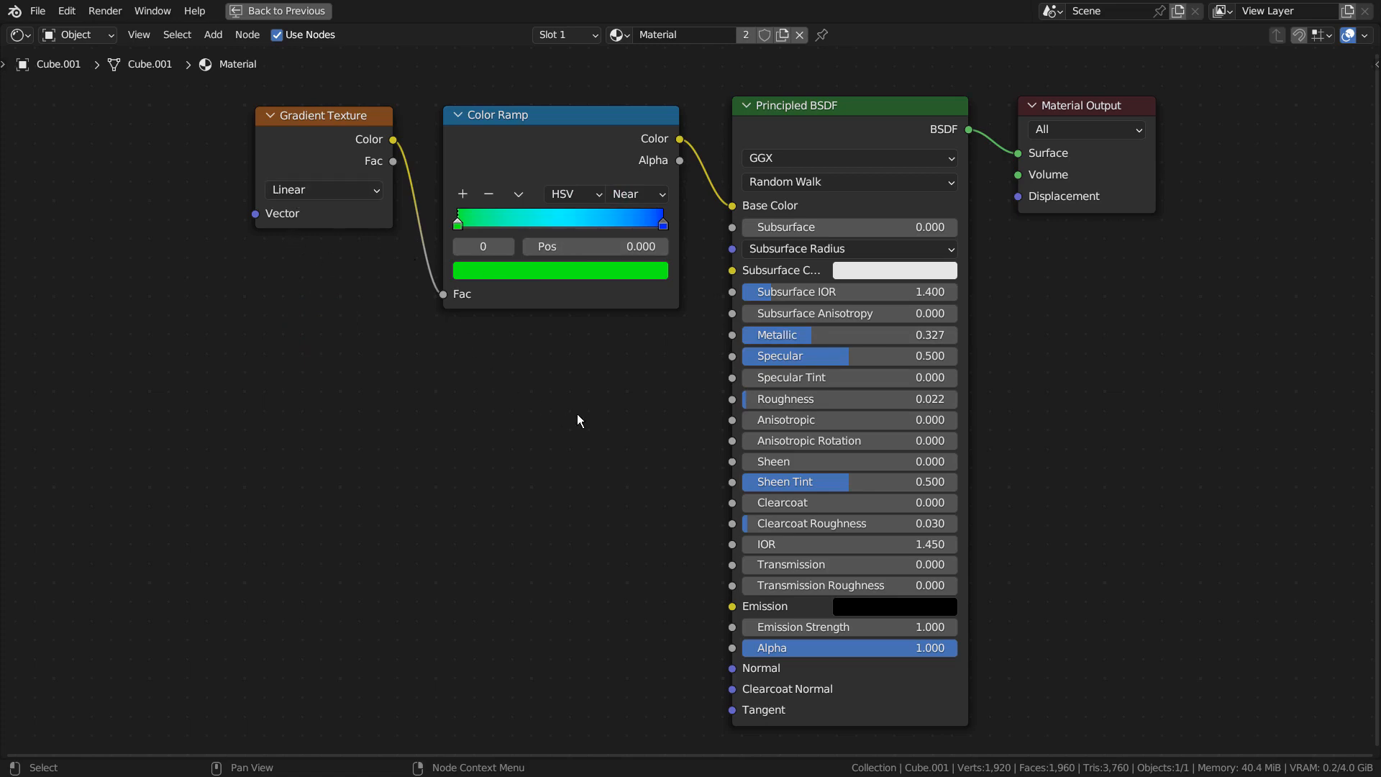
Restore the Shading workspace layout and view the deselected panel through the camera in rendered shading
key("ctrl+space")
middle_click_drag(739, 227, 740, 228)
key("KP_0")
left_click(1109, 34)
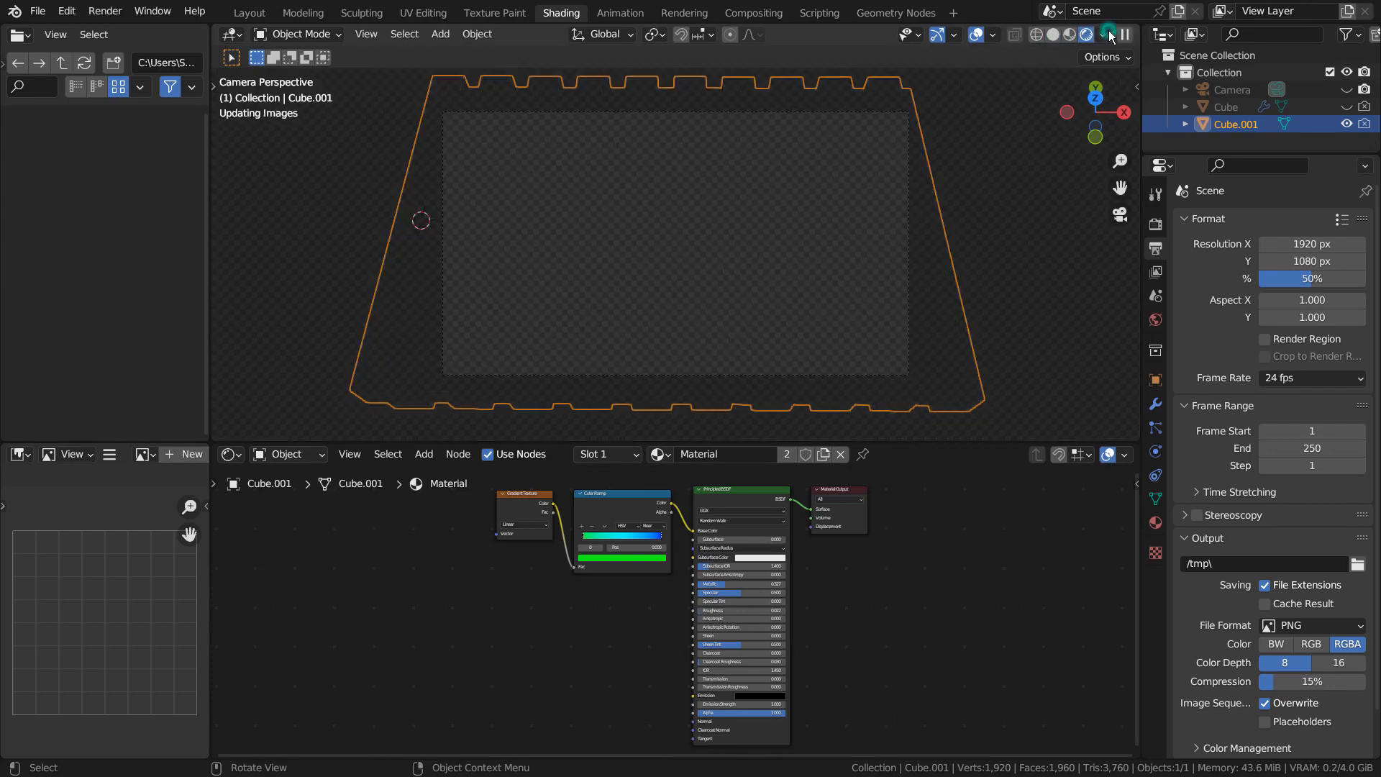
left_click(1016, 210)
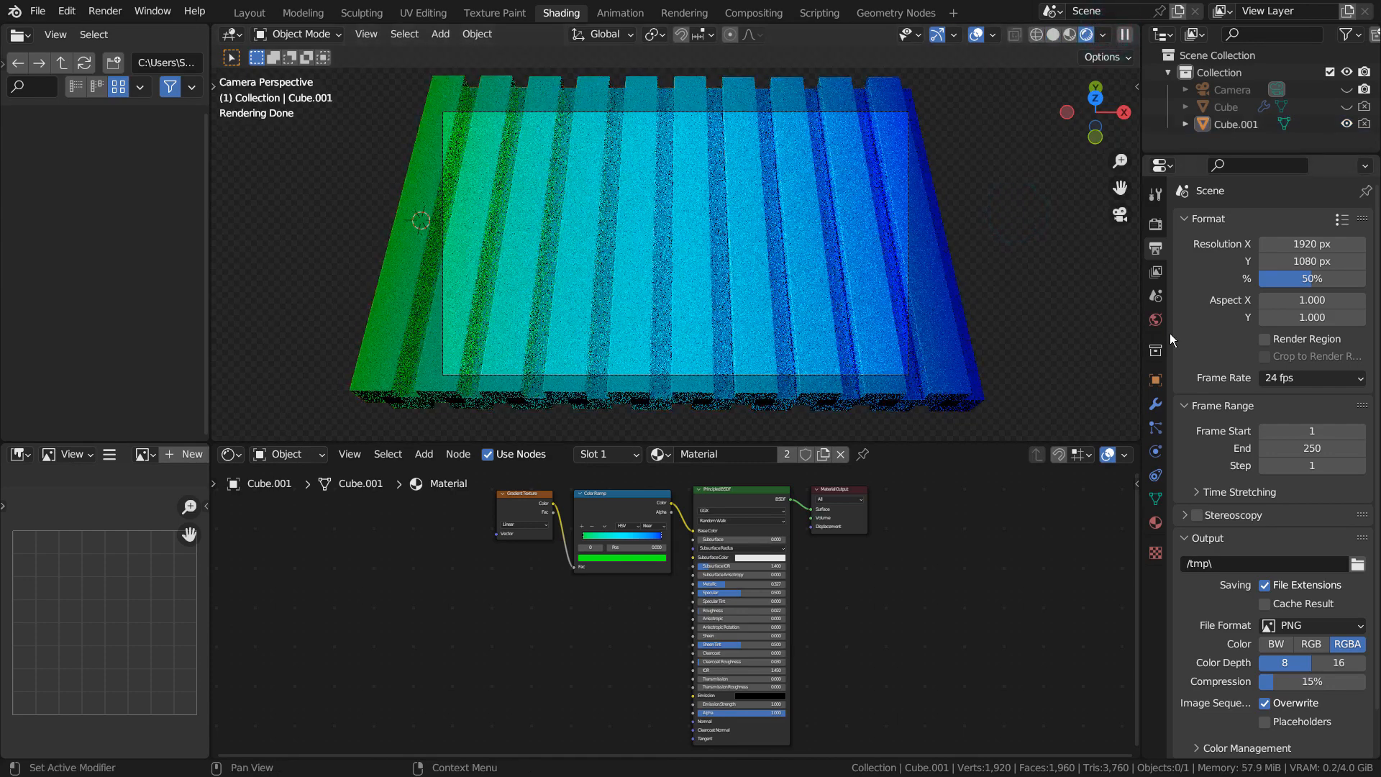
Show the World properties maximized to examine the Sky Texture settings
left_click(1156, 320)
key("ctrl+space")
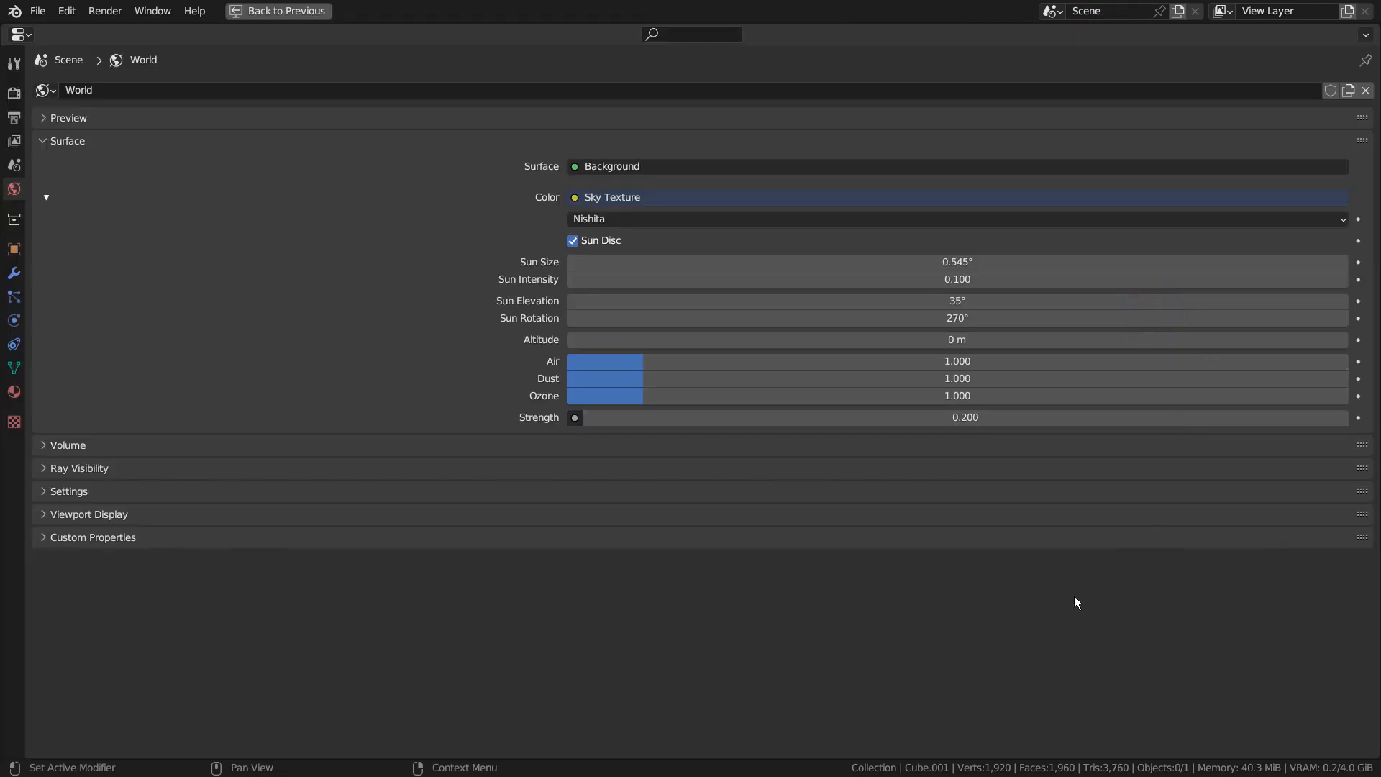